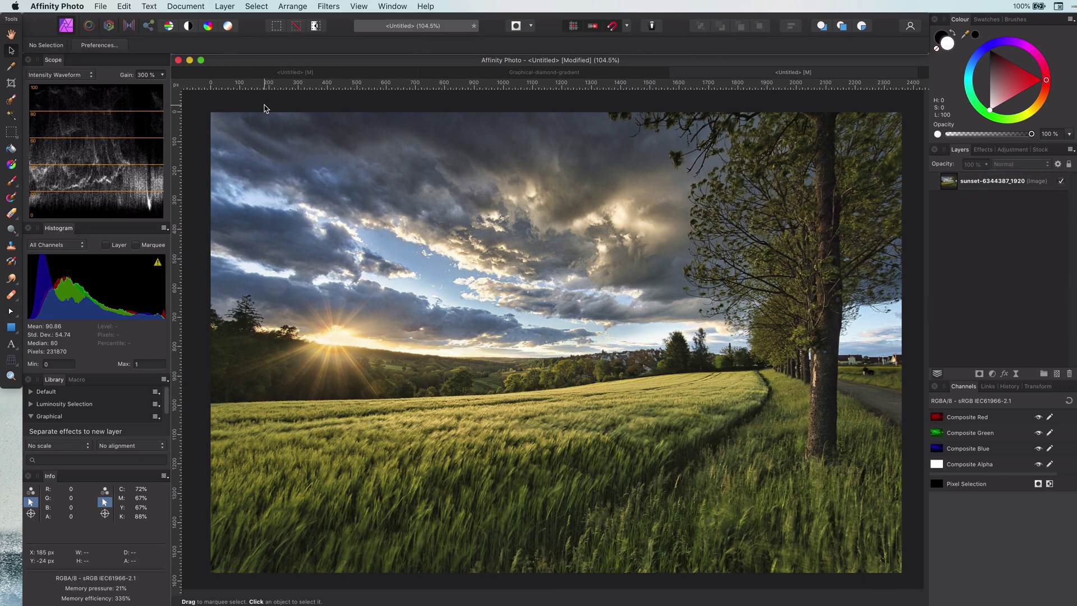
- Duplicate the sunset photo layer, leaving the copy's blend mode at Normal
click(950, 186)
key(super+j)
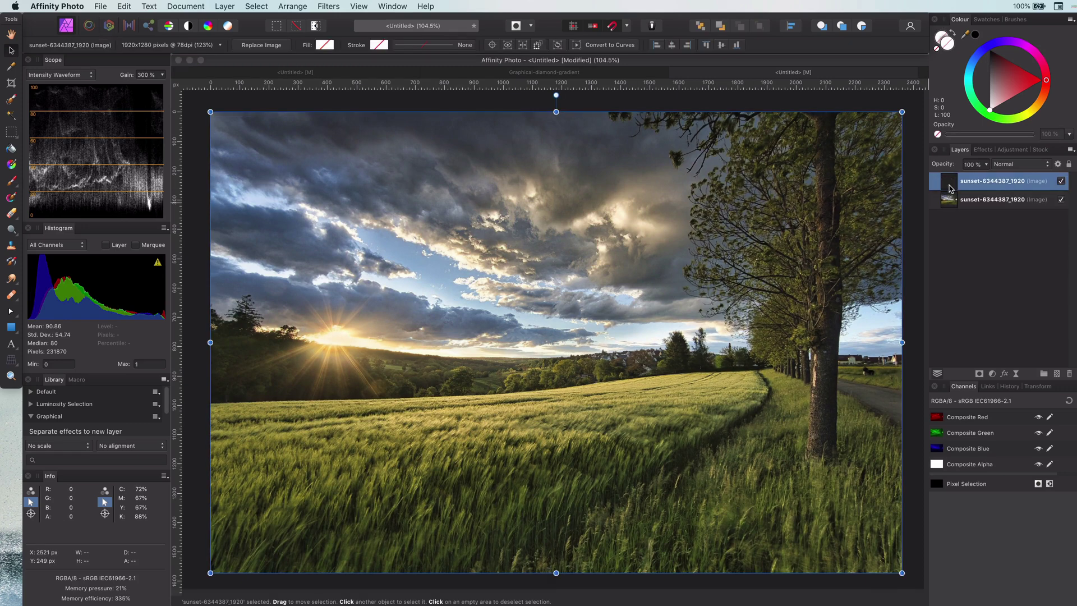
click(1025, 165)
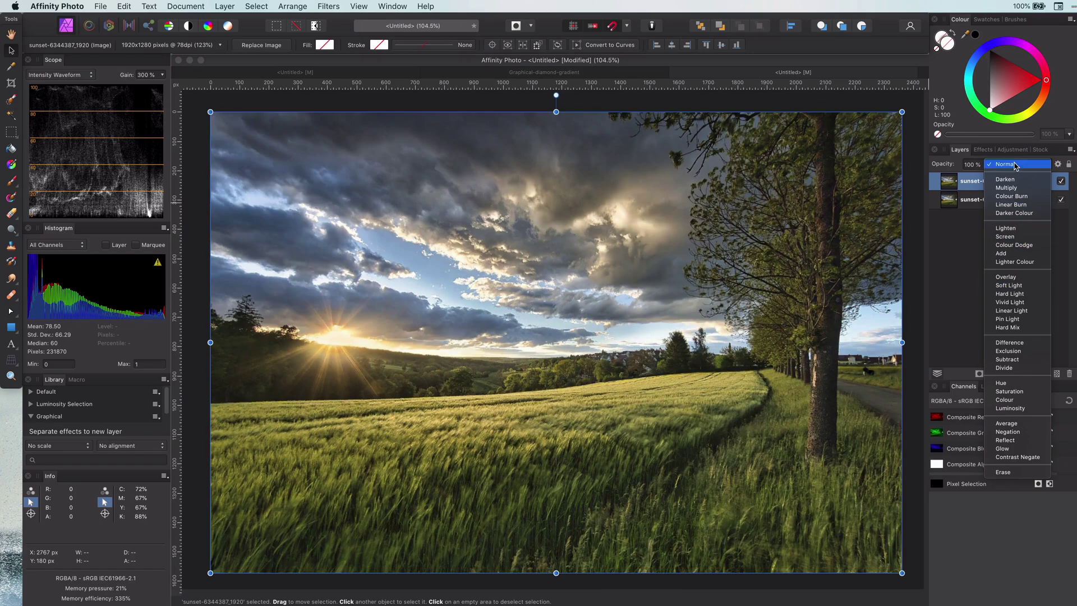
click(1006, 164)
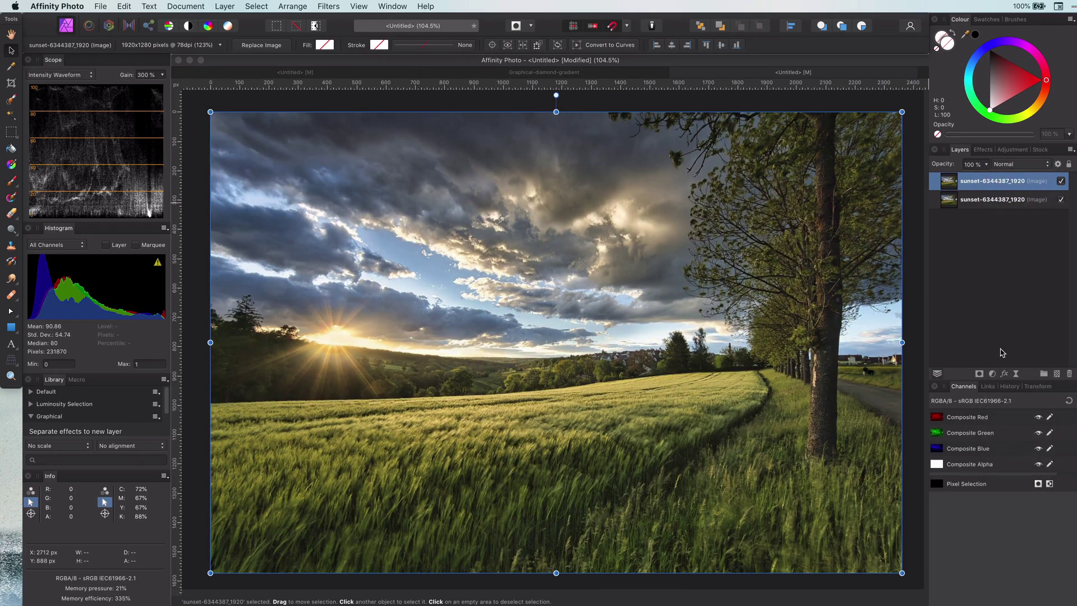
- Add a live High Pass filter with a 7.5 px radius to the duplicate layer
click(1017, 375)
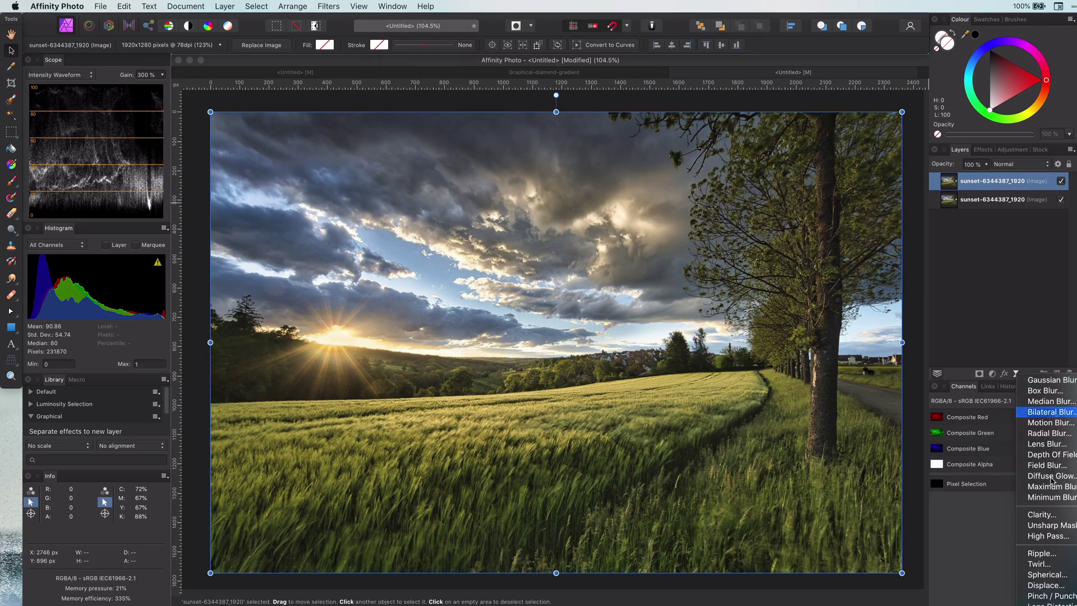
click(1051, 542)
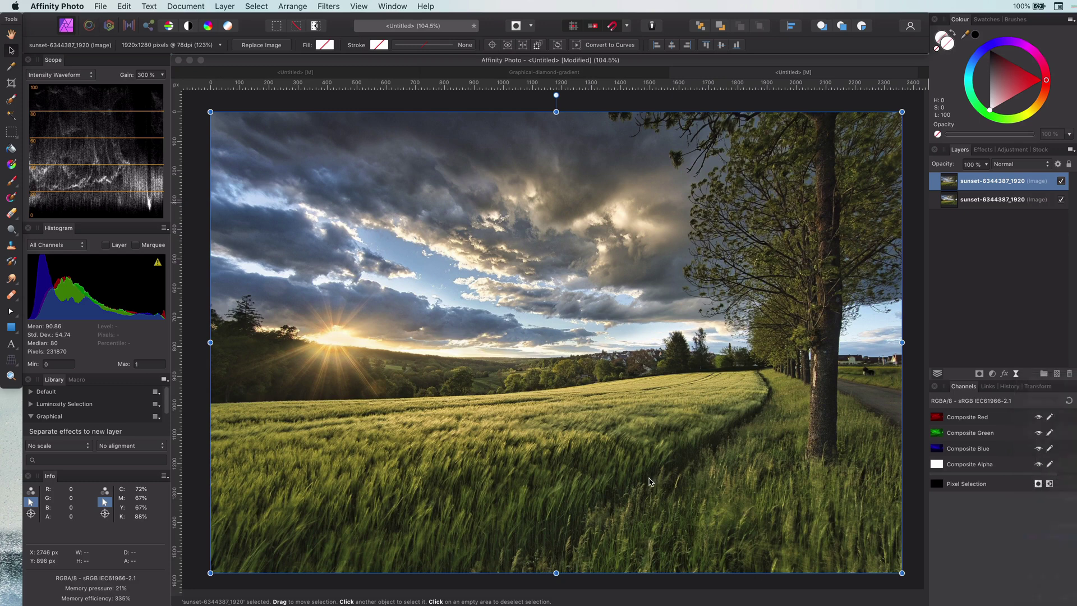
drag(466, 537, 515, 538)
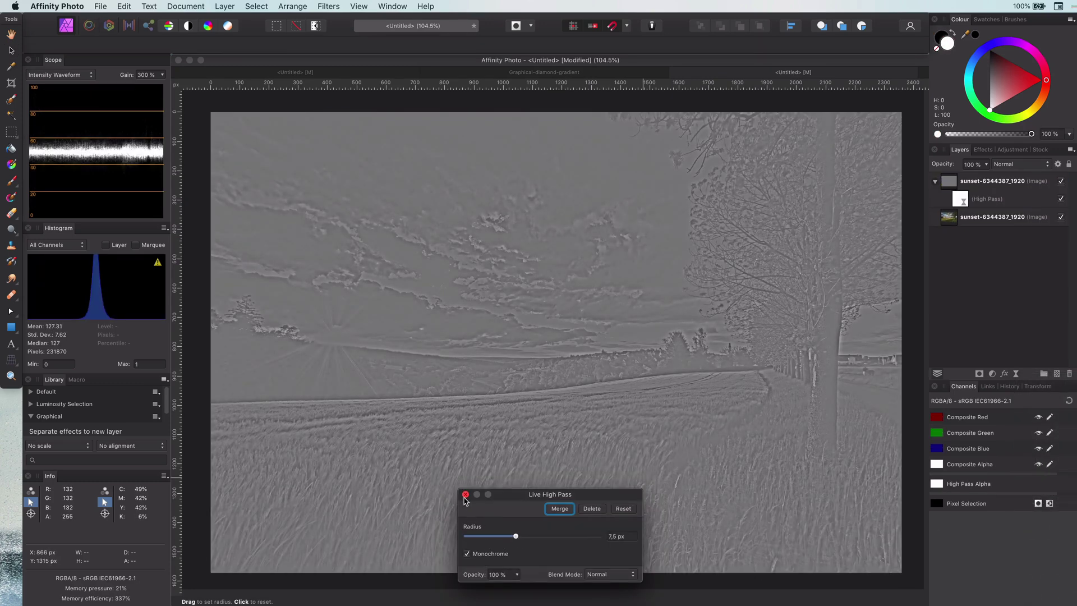
click(465, 494)
click(990, 200)
- Set the High Pass filter's blend mode to Vivid Light after trying Linear Light
click(1012, 164)
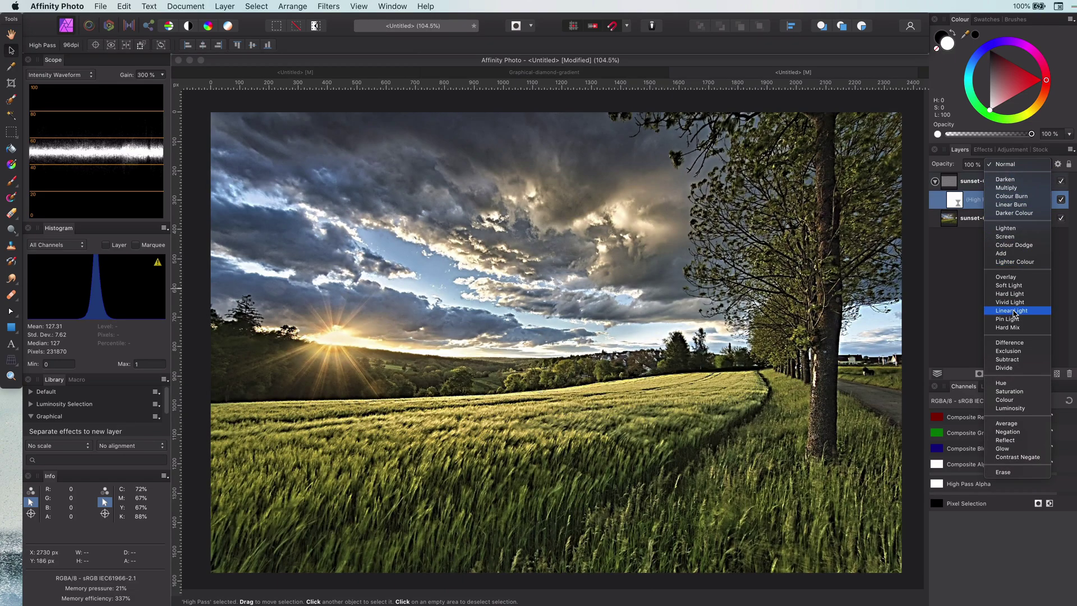
click(1012, 310)
click(1022, 164)
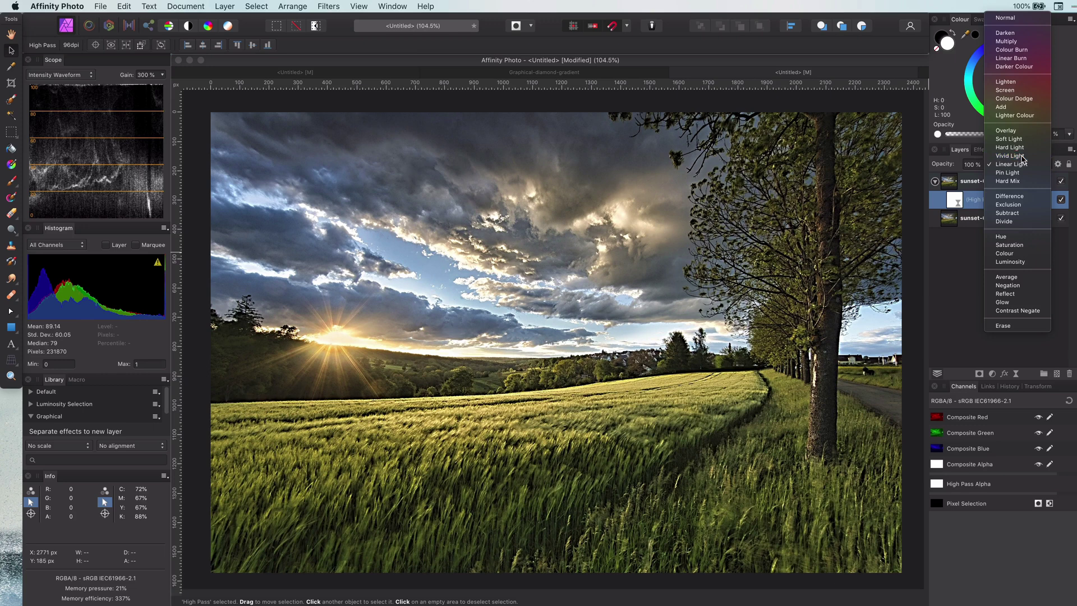
click(1021, 156)
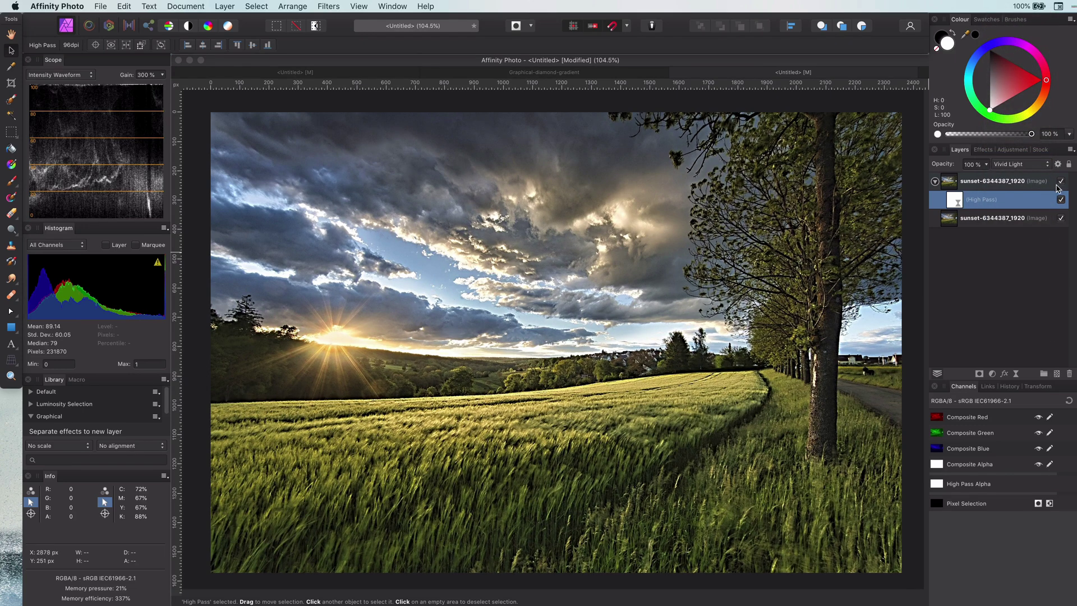
- Set the duplicated photo layer's blend mode to Overlay
click(1006, 179)
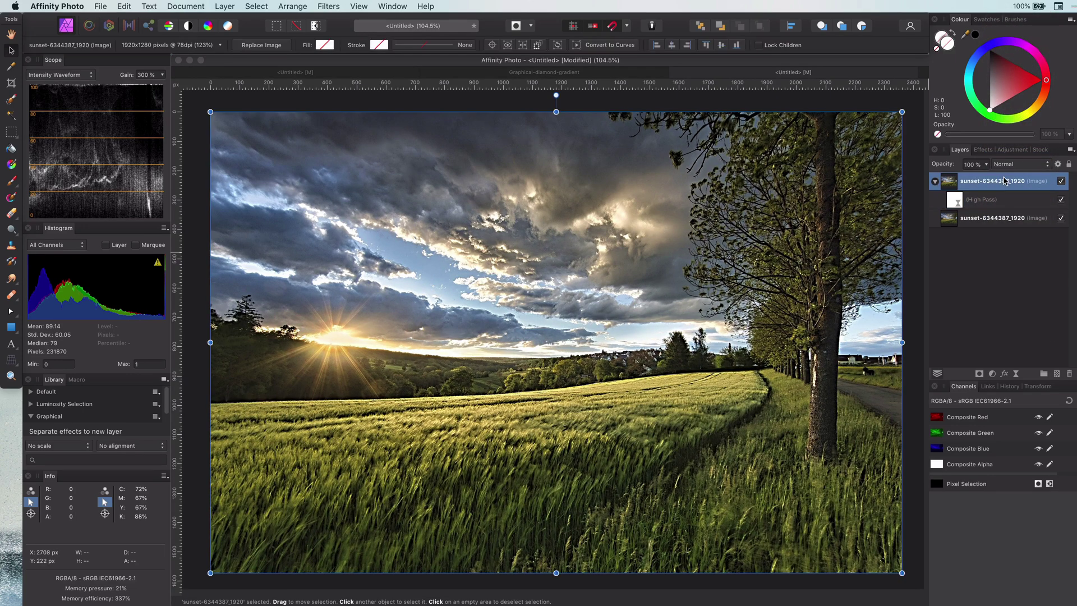
click(1021, 165)
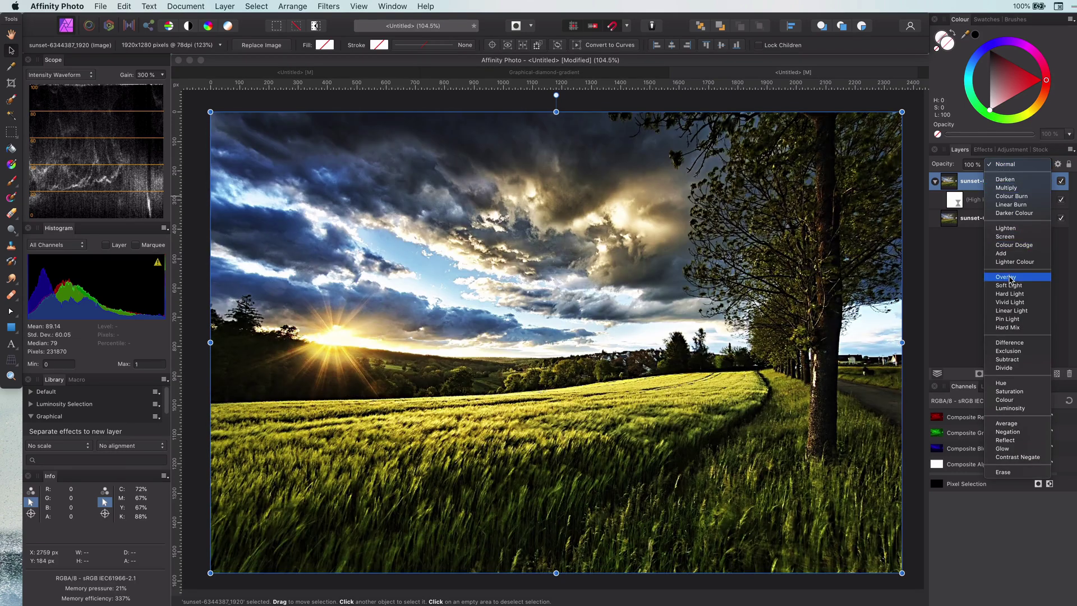
click(1010, 278)
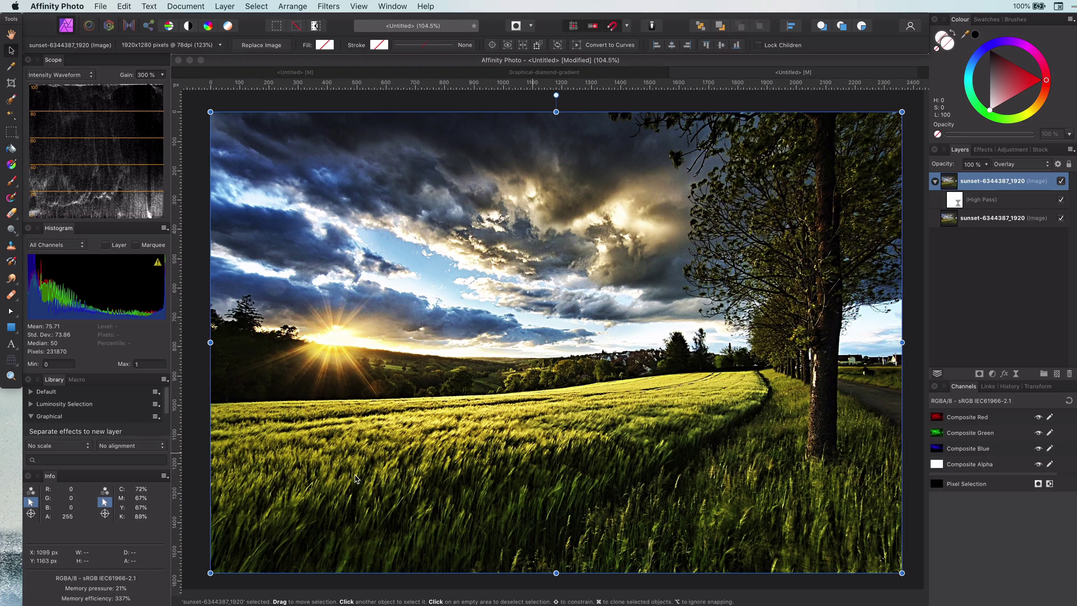
- Mask the High Pass with an inverted mask, painted white over the sky and black along the horizon
click(958, 206)
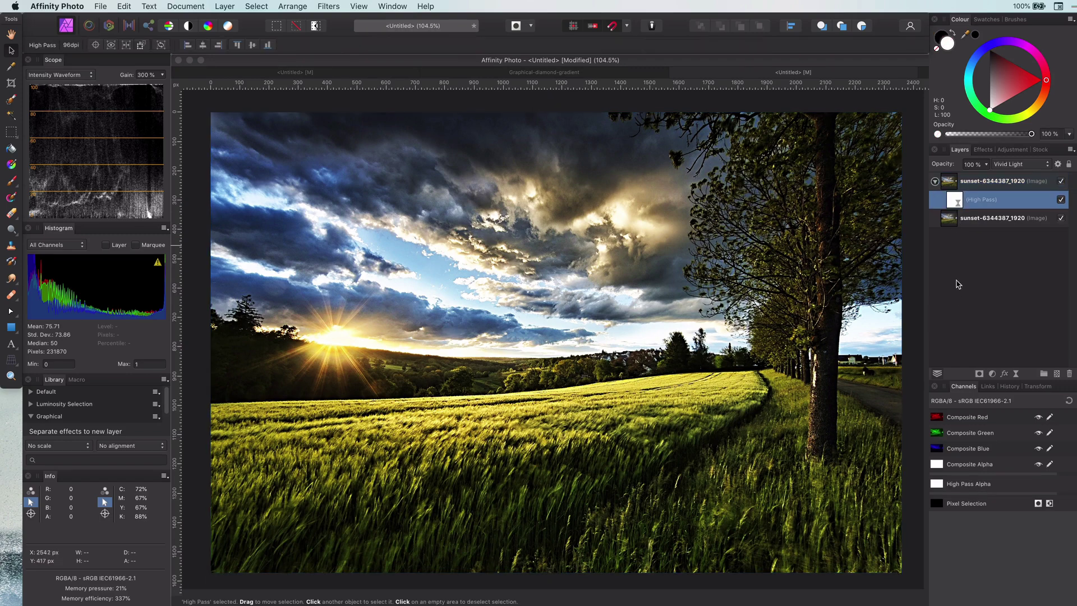
click(979, 374)
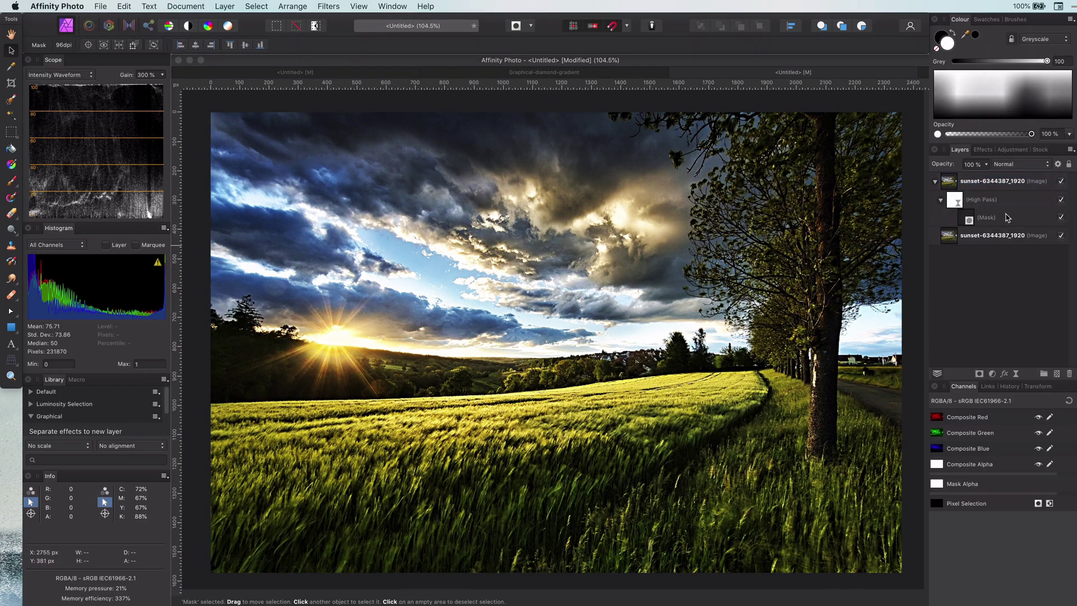
key(super+i)
key(b)
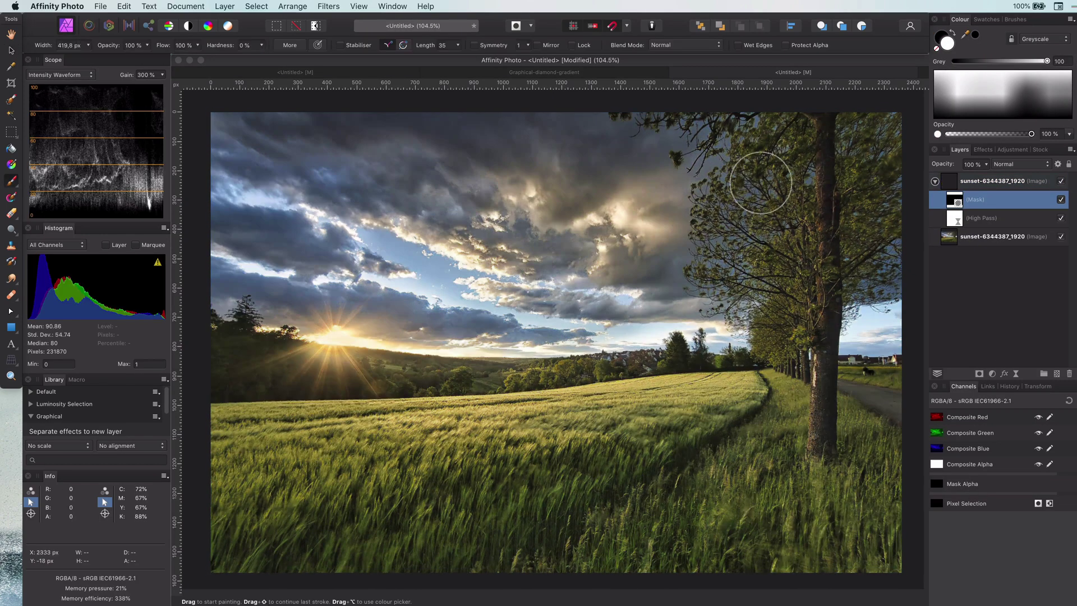
mouse_move(760, 180)
mouse_down()
mouse_move(517, 187)
mouse_move(667, 209)
mouse_up()
key(x)
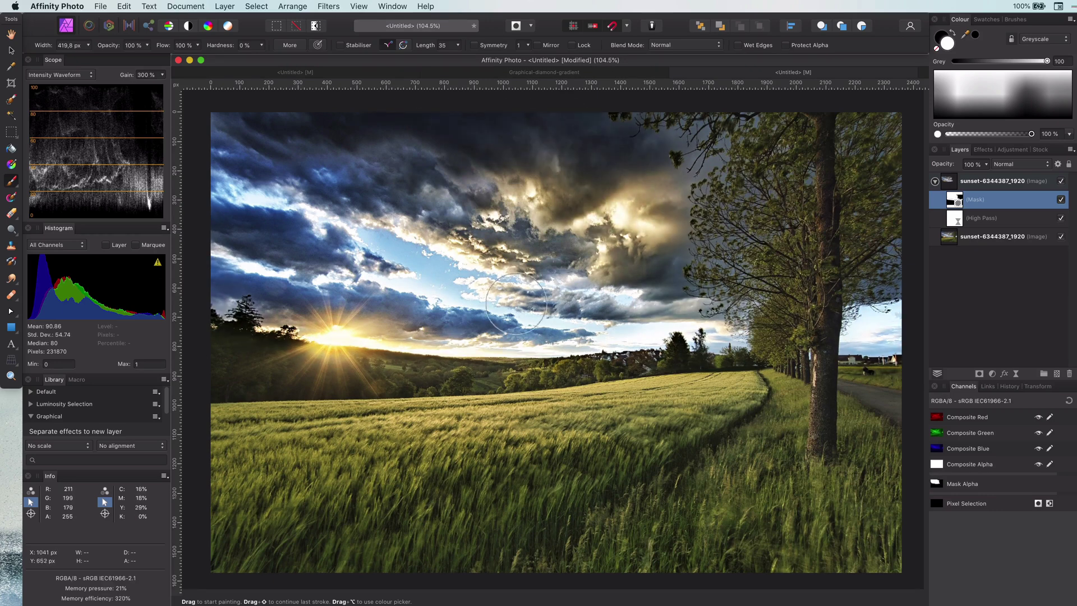
drag(265, 307, 679, 460)
- Raise the High Pass filter radius to 21.6 px
double_click(958, 220)
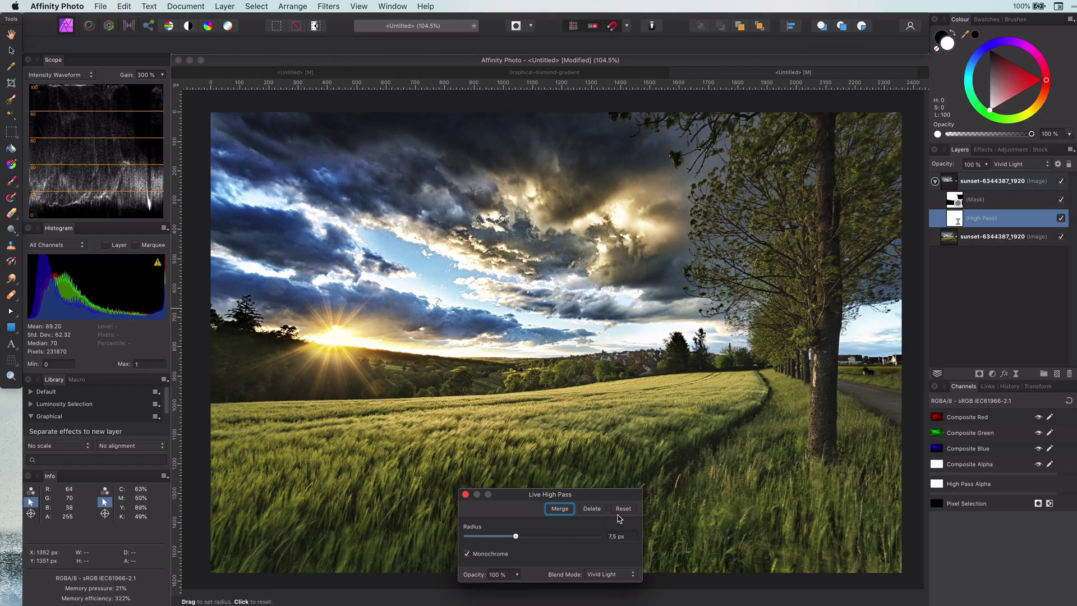
drag(519, 537, 541, 540)
key(b)
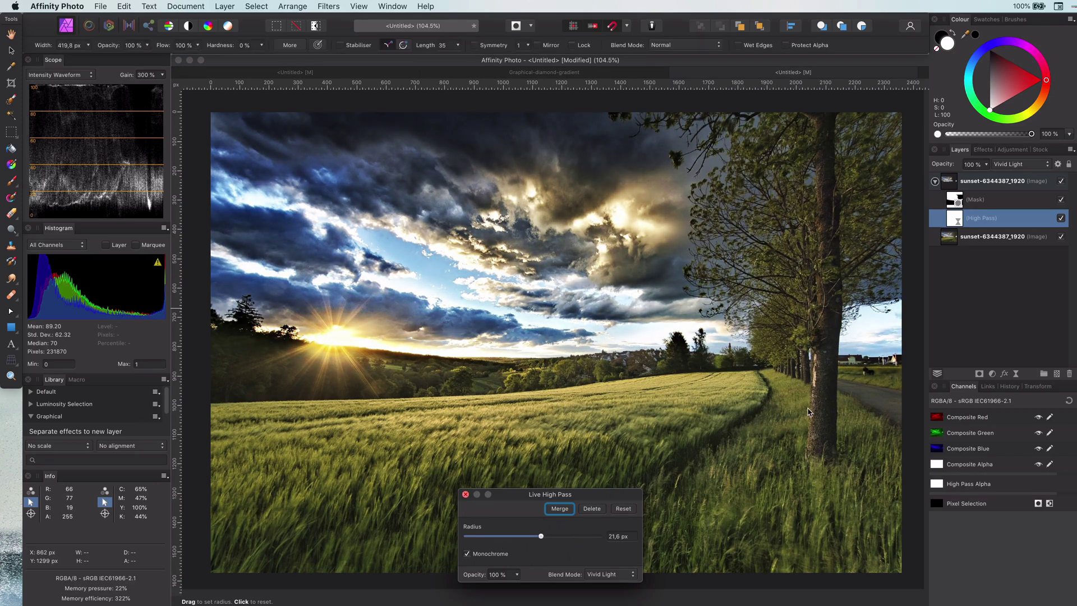
click(466, 494)
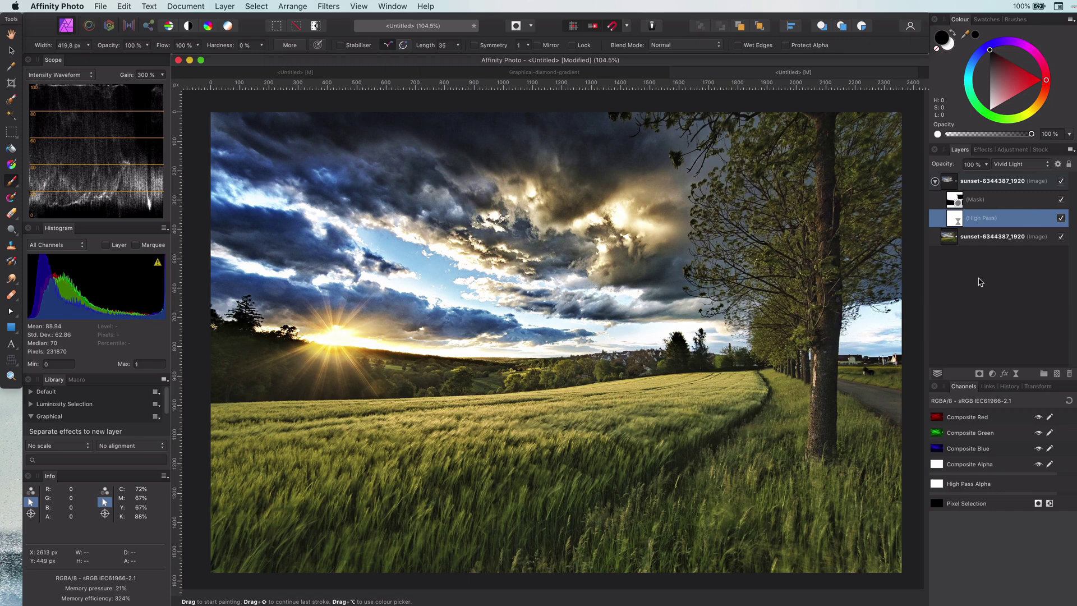
- Add a Curves adjustment, bending the curve up and lifting the shadows
click(993, 373)
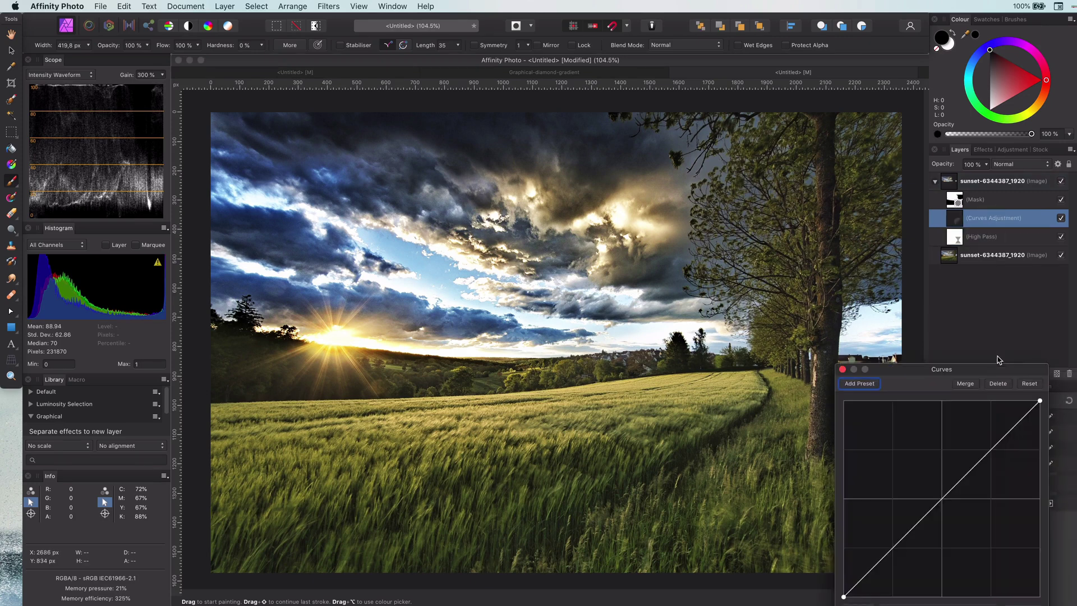
mouse_move(943, 497)
mouse_down()
mouse_move(942, 463)
mouse_move(941, 513)
mouse_move(944, 501)
mouse_up()
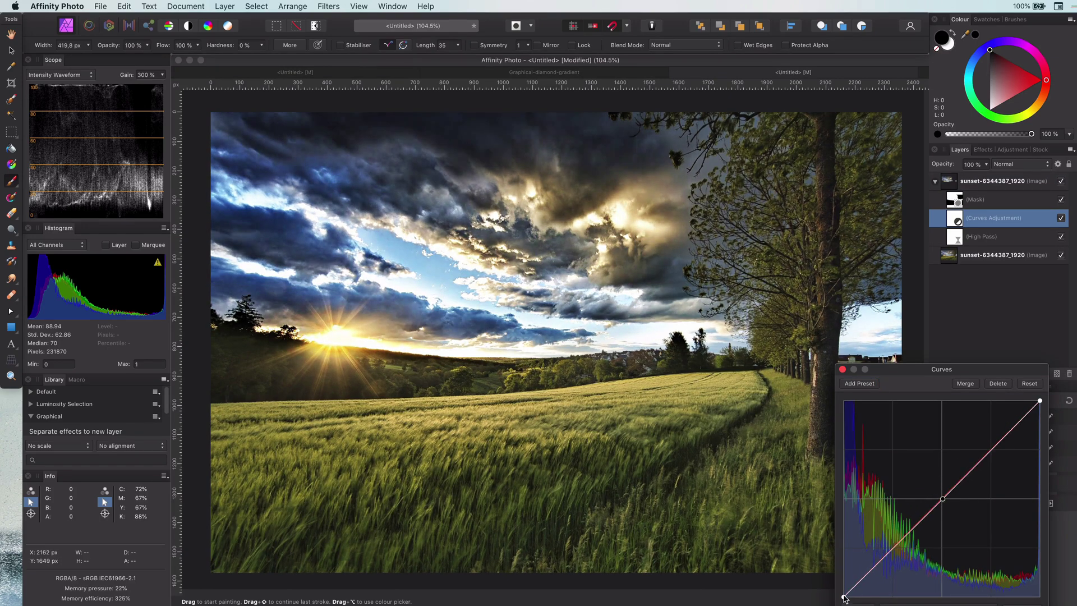
mouse_move(844, 599)
mouse_down()
mouse_move(844, 555)
mouse_move(844, 597)
mouse_up()
- Raise the Red channel curve to warm the clouds and highlights
click(933, 605)
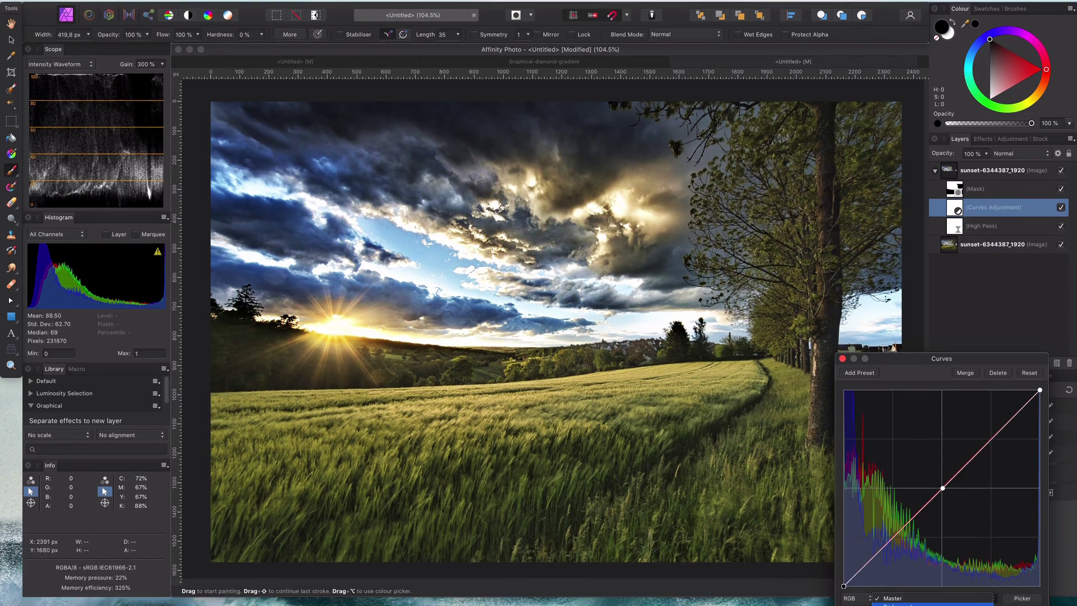
click(898, 605)
drag(943, 488, 945, 504)
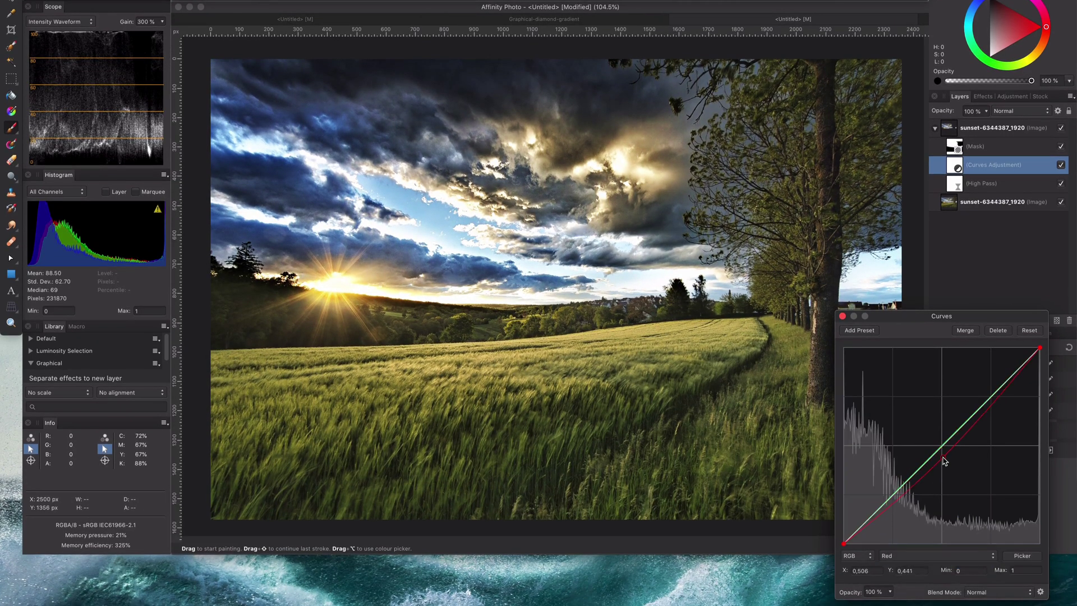
drag(944, 460, 942, 422)
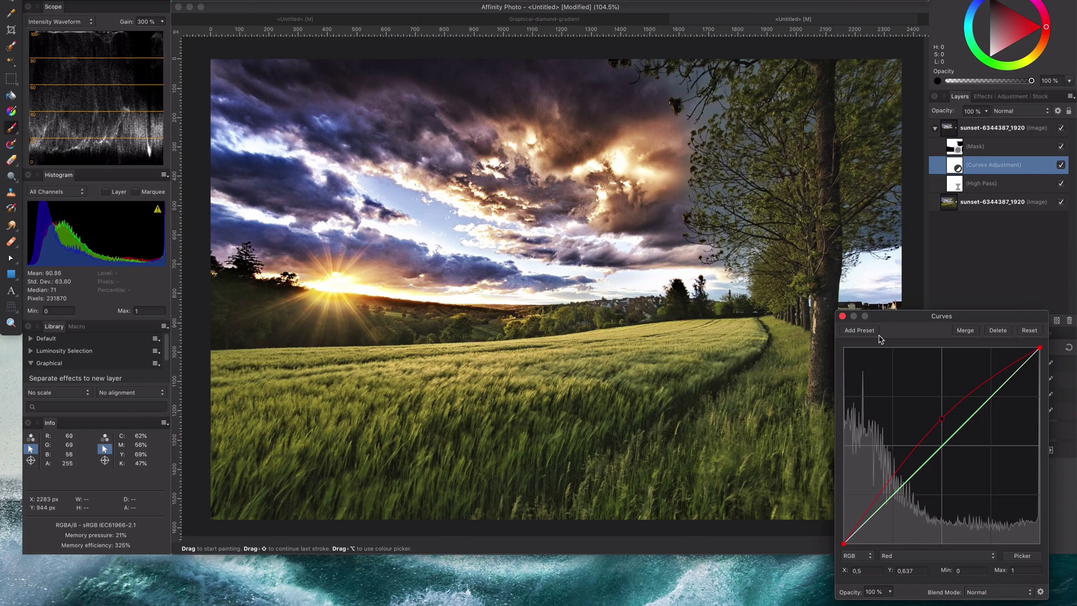
click(842, 316)
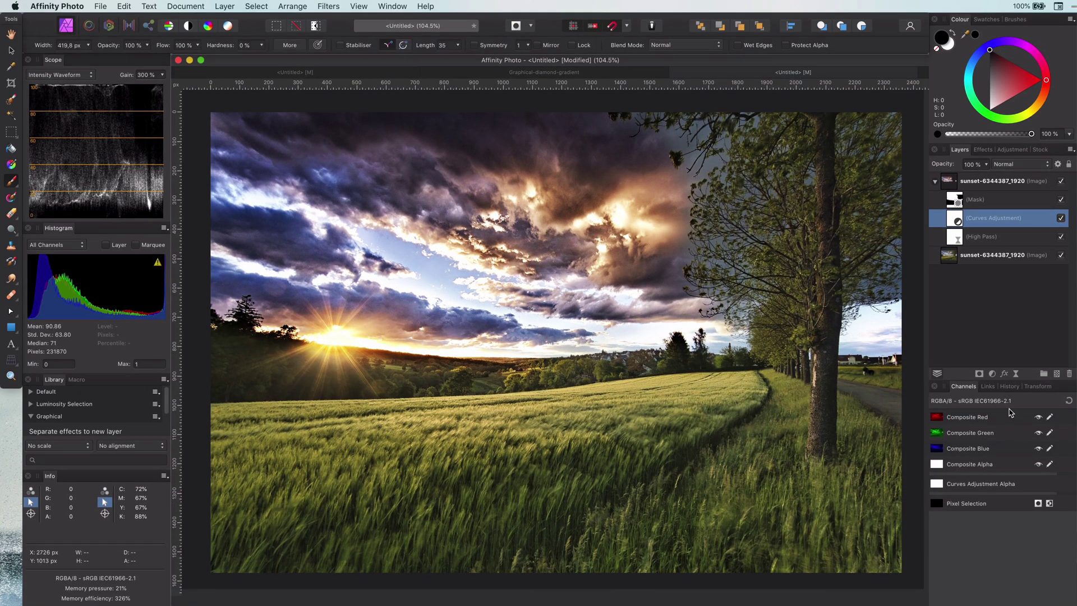
- Set the Overlay sunset layer to 51% opacity and toggle its visibility to compare
click(975, 184)
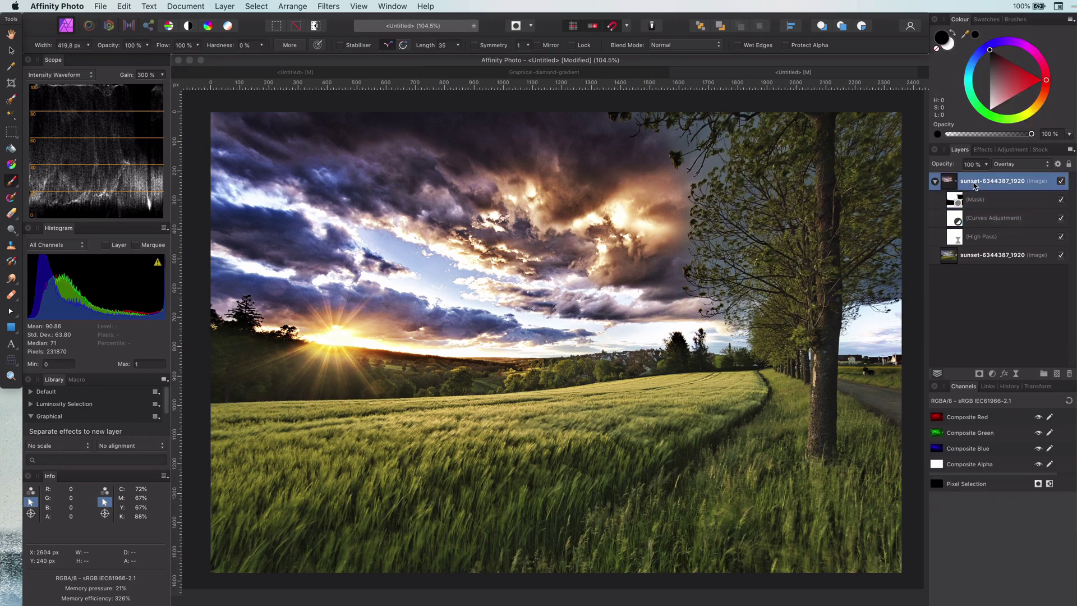
key(5)
key(1)
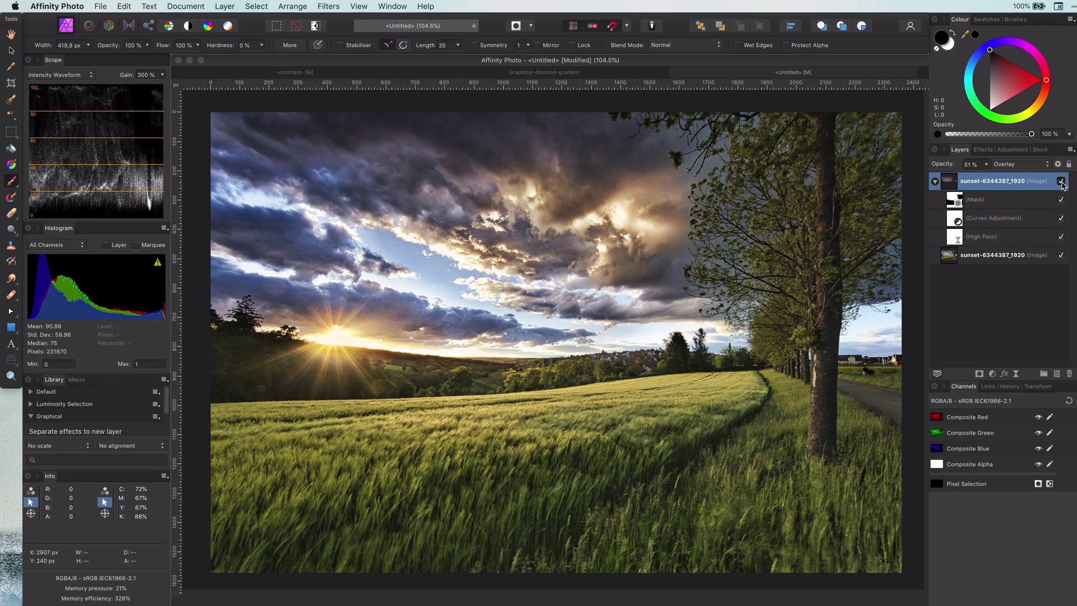
click(1061, 181)
click(1061, 181)
click(1061, 181)
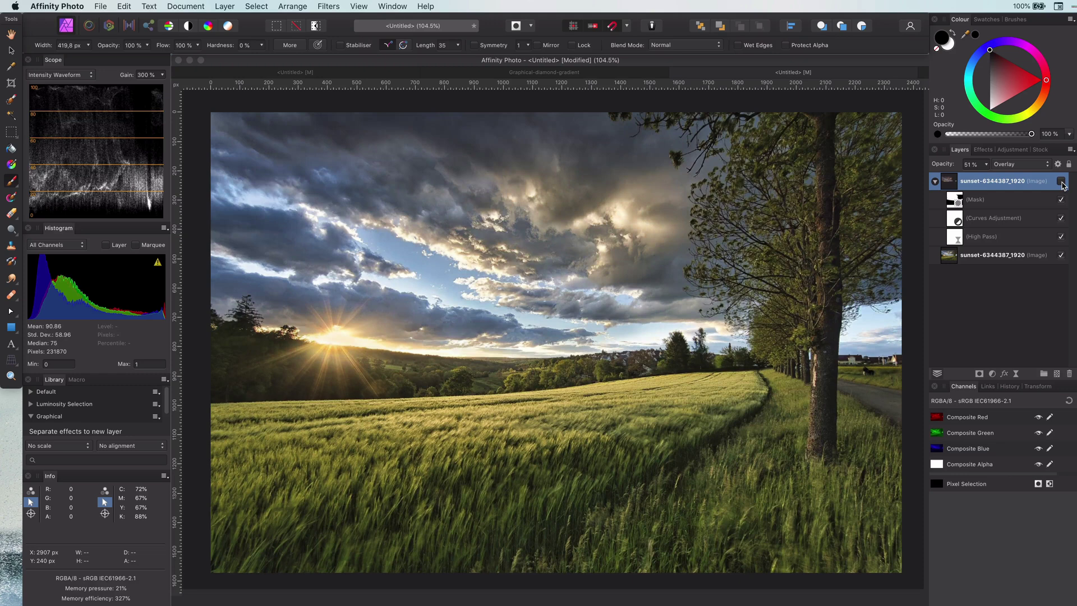
click(1061, 181)
click(1061, 181)
click(1061, 181)
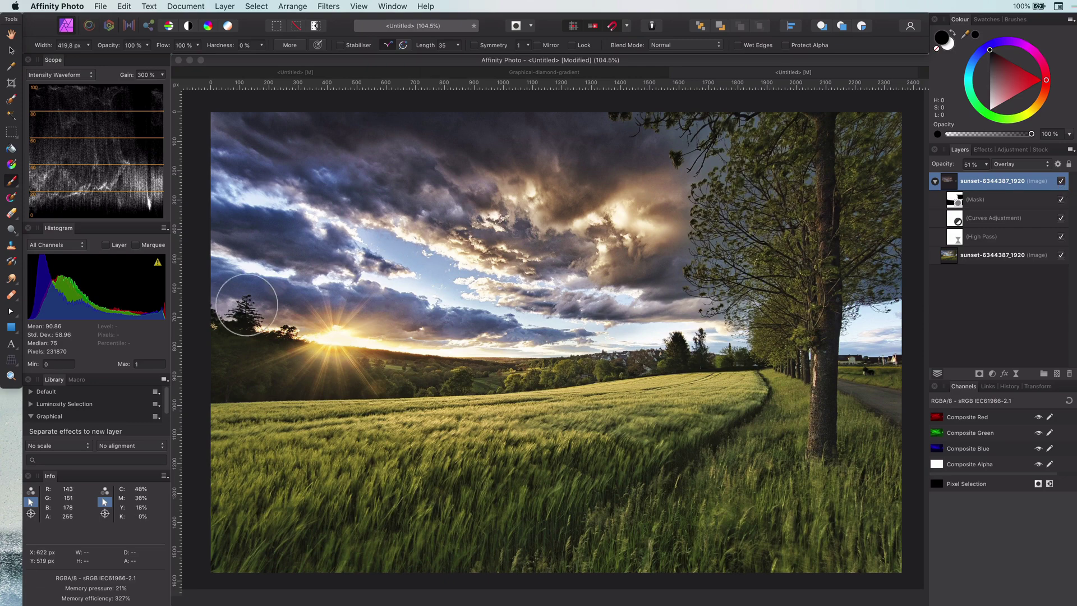
- Draw a circle over the sun filled with a white-centre, black-edge elliptical gradient
click(11, 327)
click(50, 340)
drag(187, 164, 524, 501)
click(13, 166)
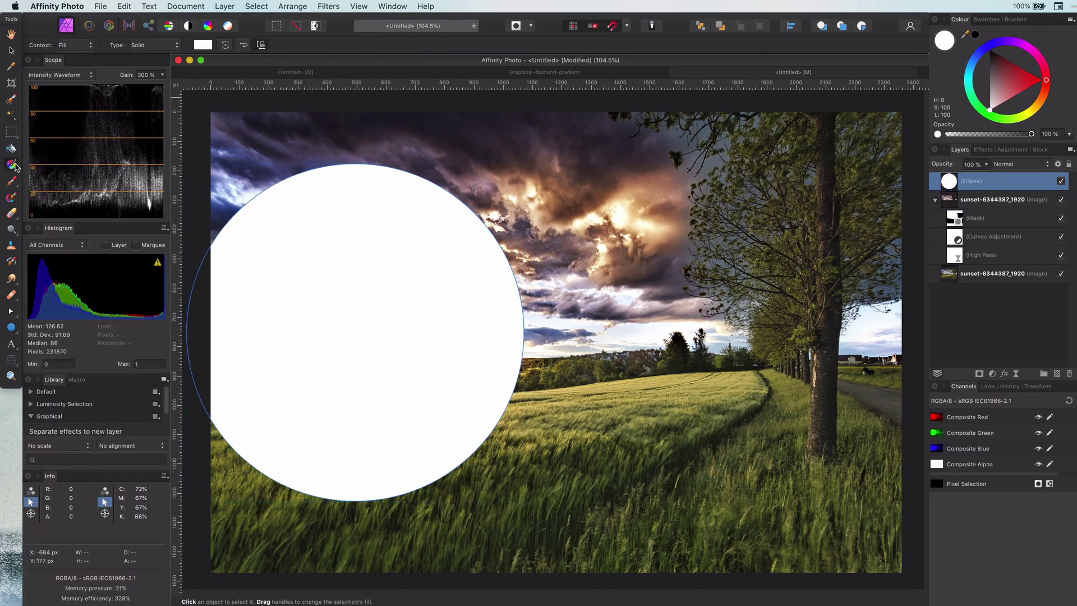
click(141, 45)
click(143, 69)
drag(356, 332, 469, 449)
drag(990, 93, 990, 50)
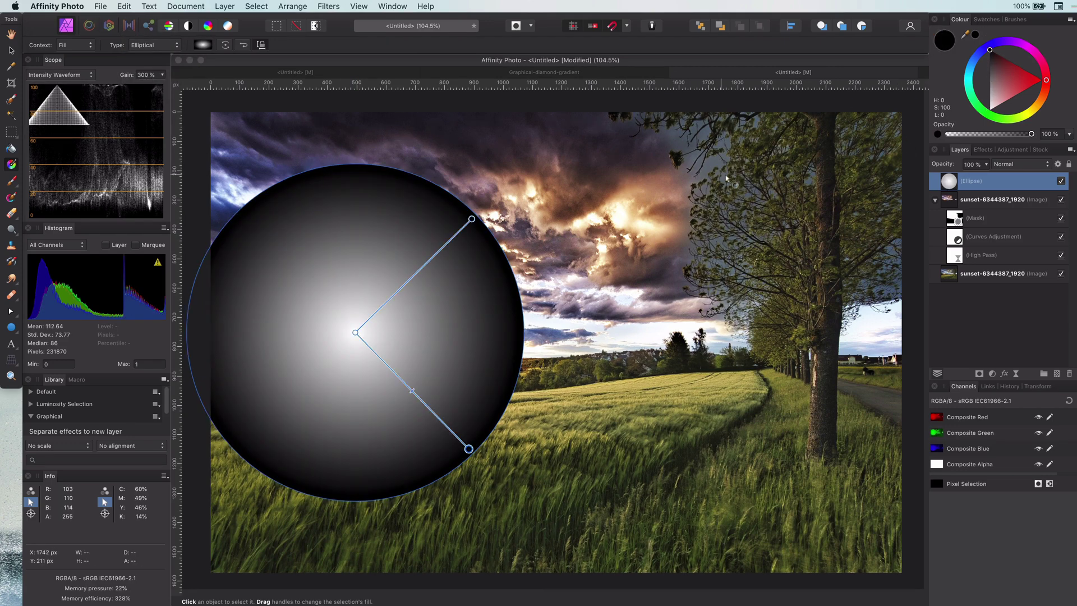
- Set the circle to Screen blending and nudge it left over the sun
click(11, 51)
click(1020, 164)
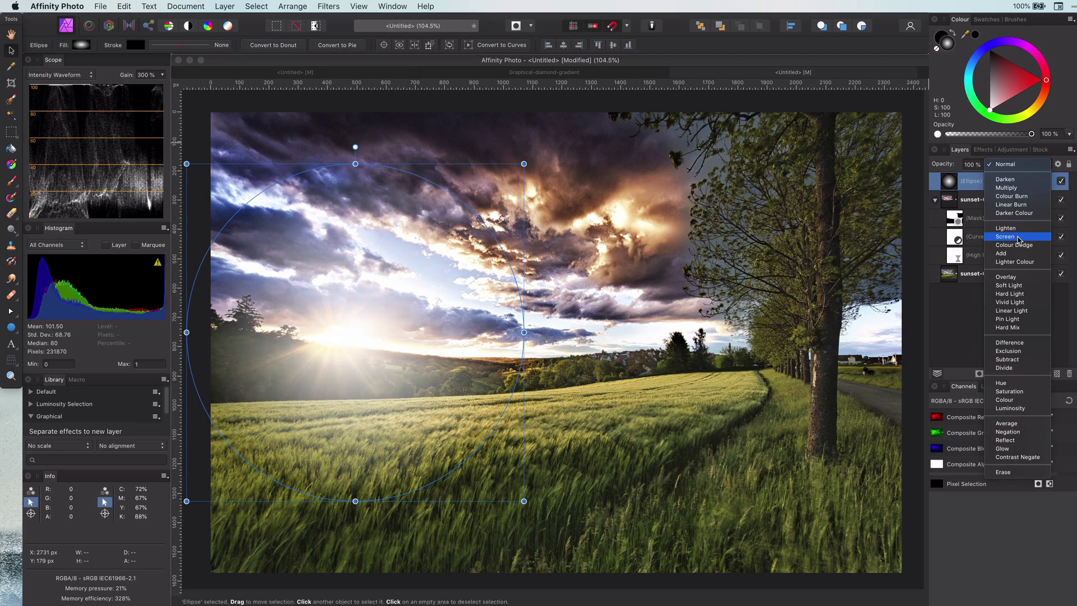
click(1020, 237)
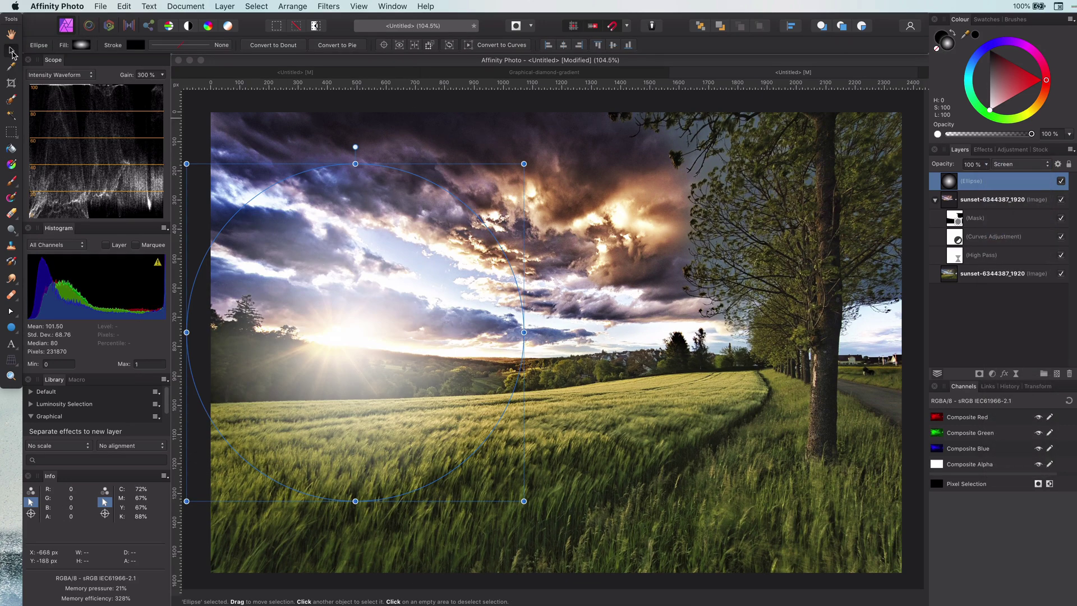
drag(382, 367, 357, 368)
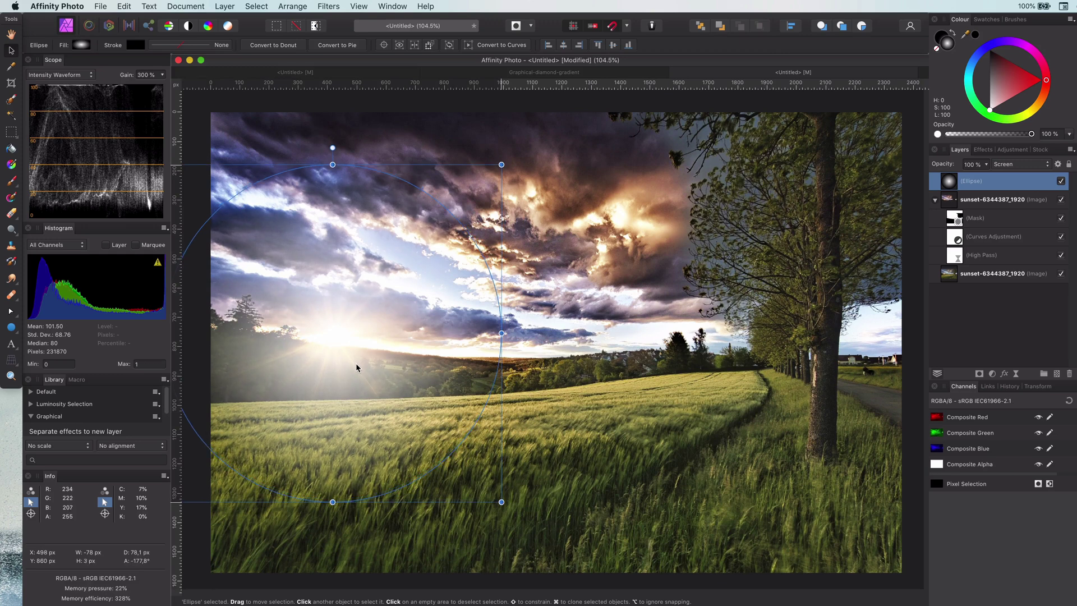
- Apply a 100 px Gaussian Blur effect to the sun-glow circle
click(983, 150)
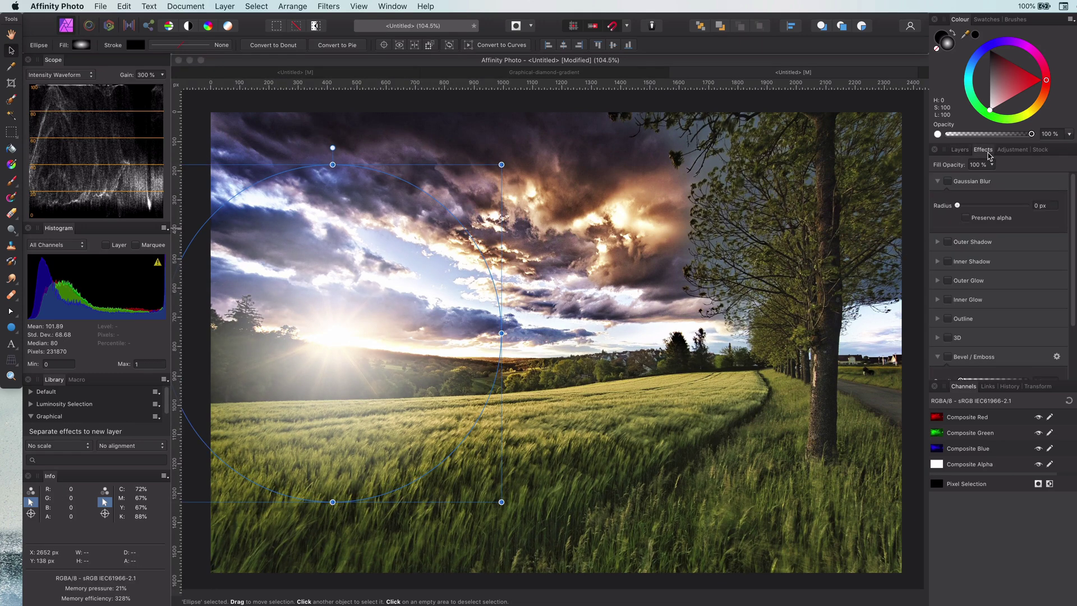
click(951, 182)
drag(958, 206, 1027, 205)
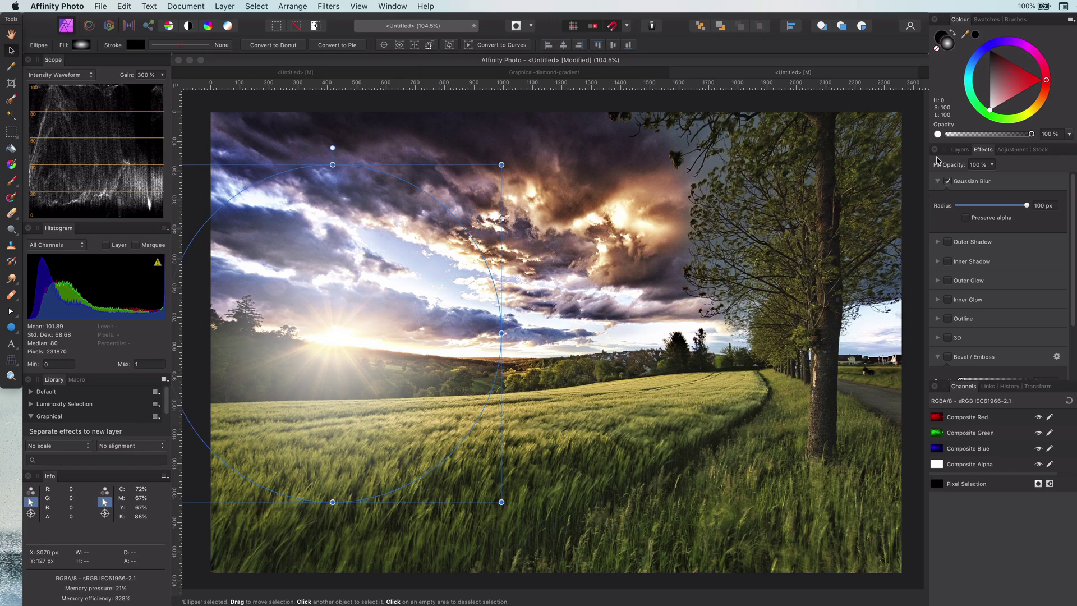
click(959, 150)
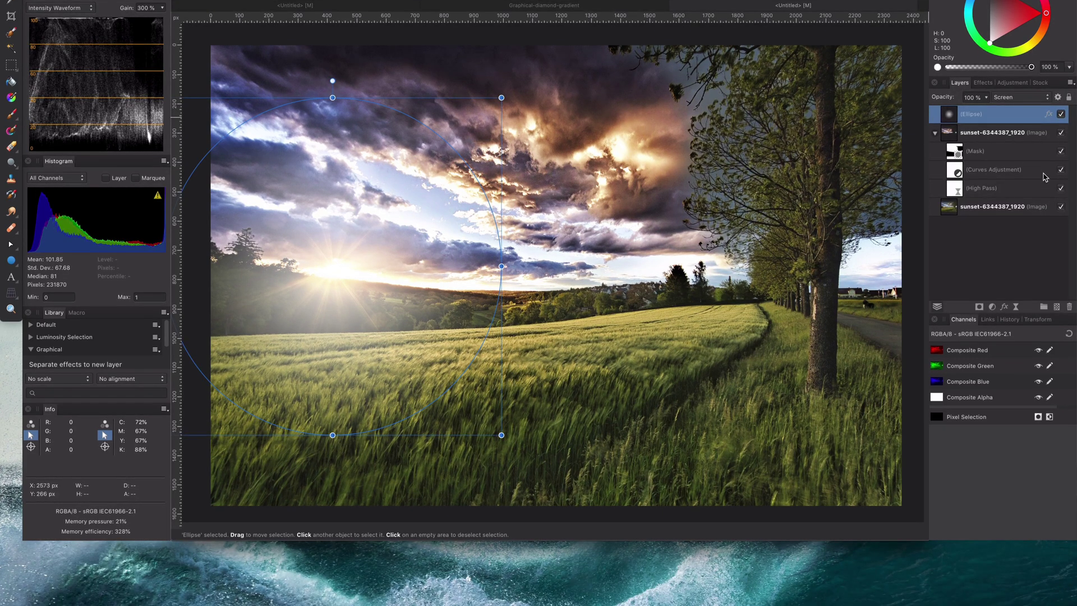
- Nest a Recolour adjustment in the circle: 13.5° hue, 64% saturation, −22% lightness
click(992, 307)
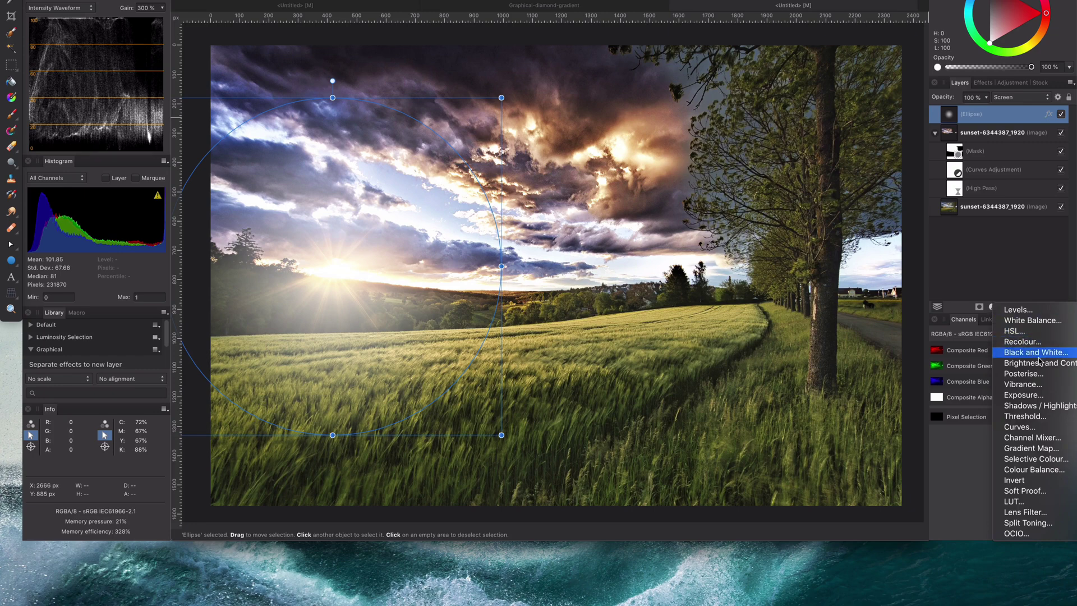
click(1031, 342)
drag(957, 124, 954, 135)
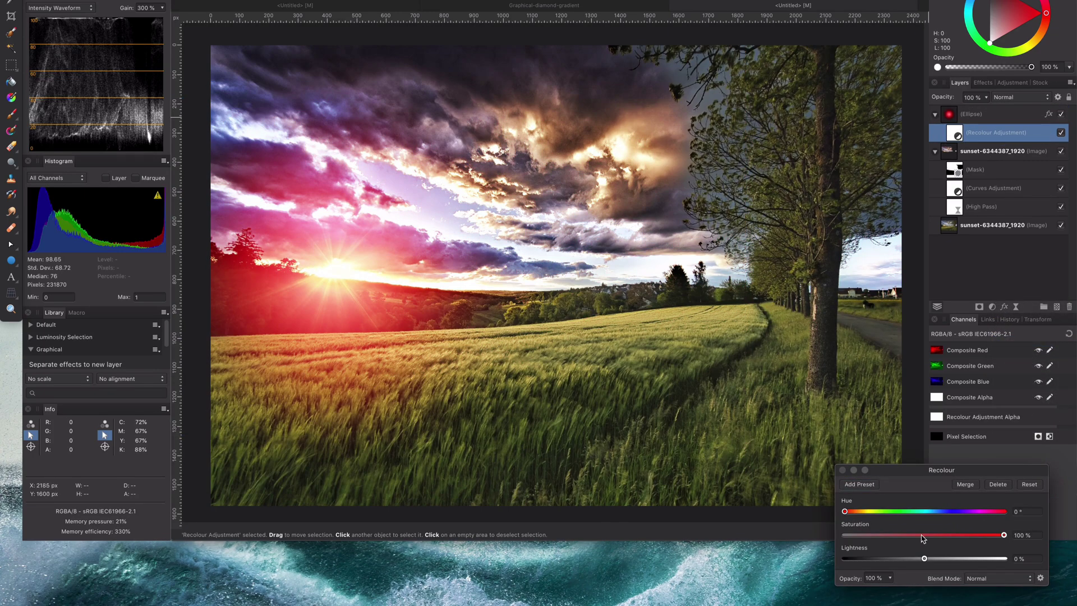
drag(923, 535, 946, 535)
drag(845, 511, 851, 511)
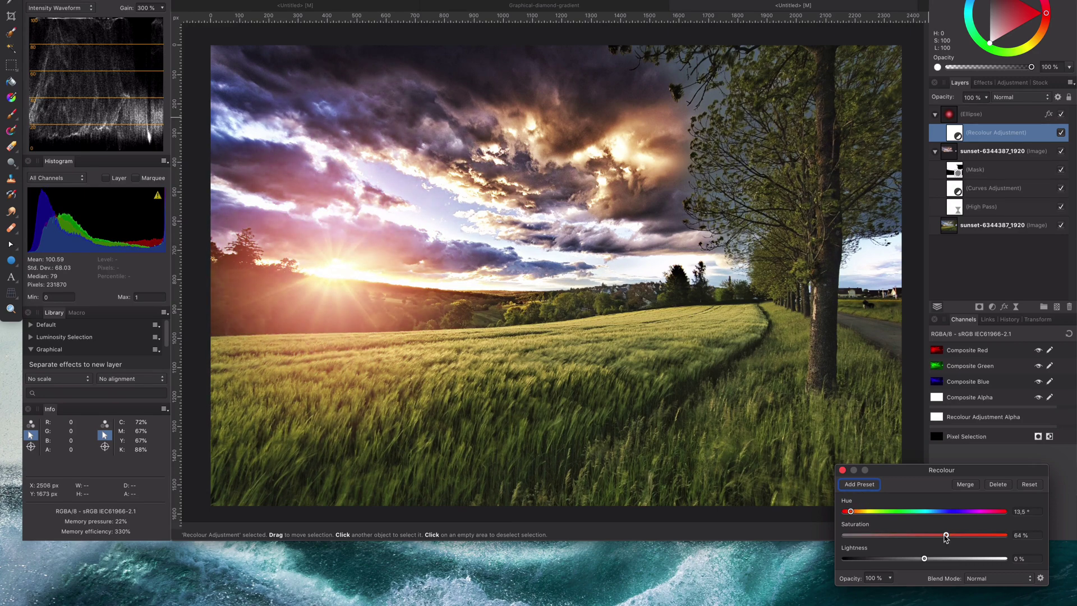
drag(925, 558, 907, 558)
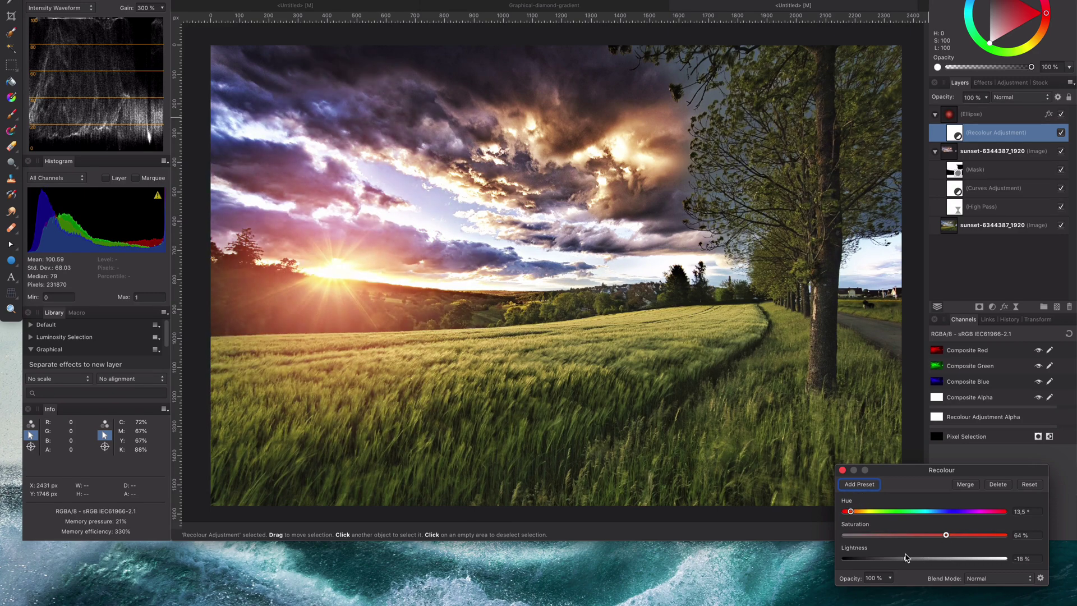
click(843, 470)
- Ramp the circle's source blend ranges so its dark tones become transparent
click(1058, 97)
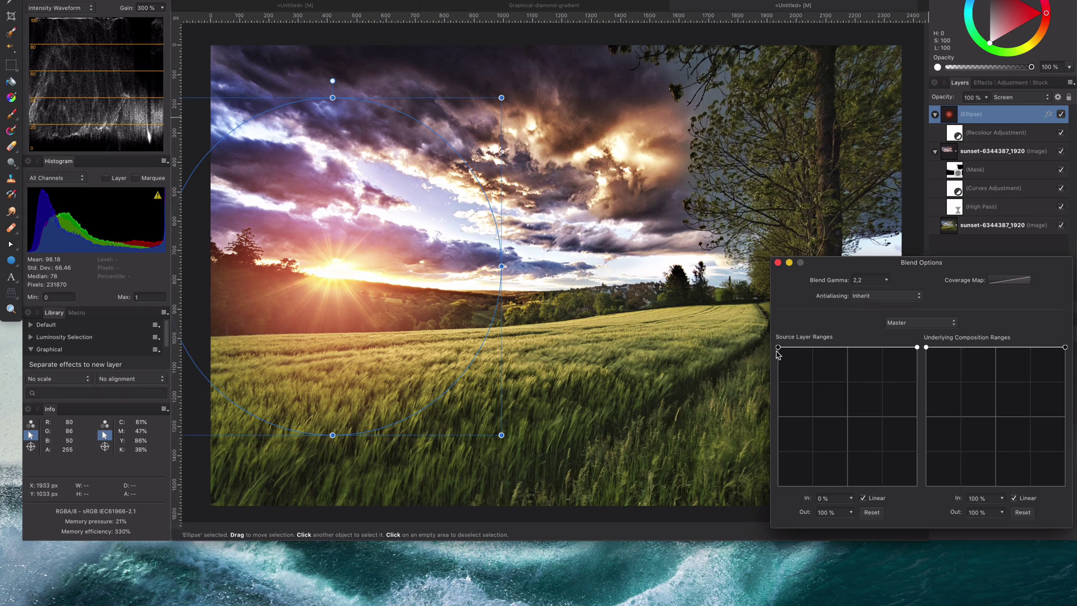
drag(779, 348, 766, 506)
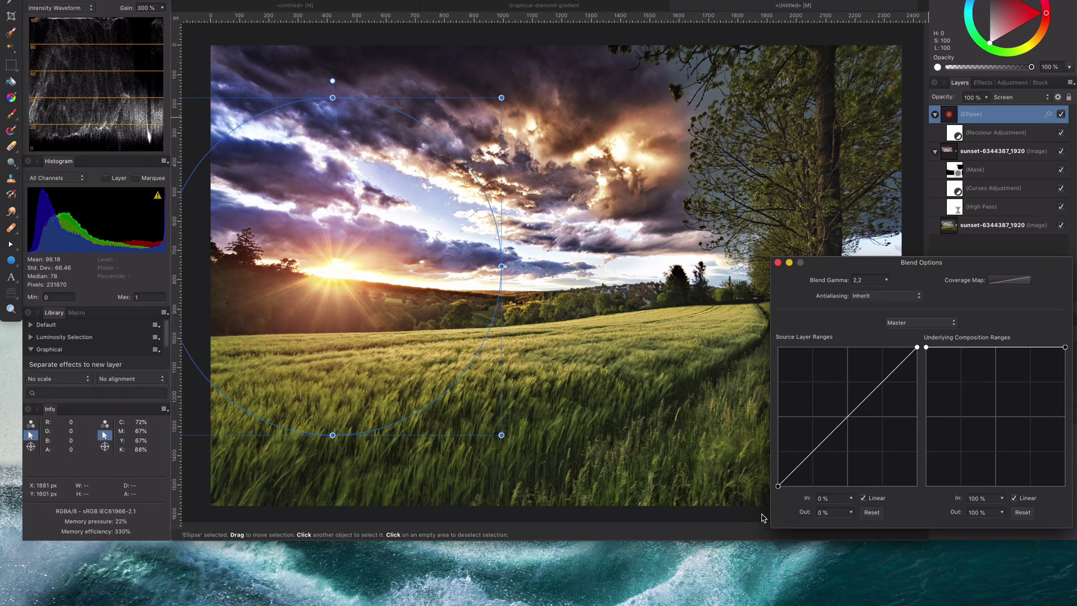
click(778, 263)
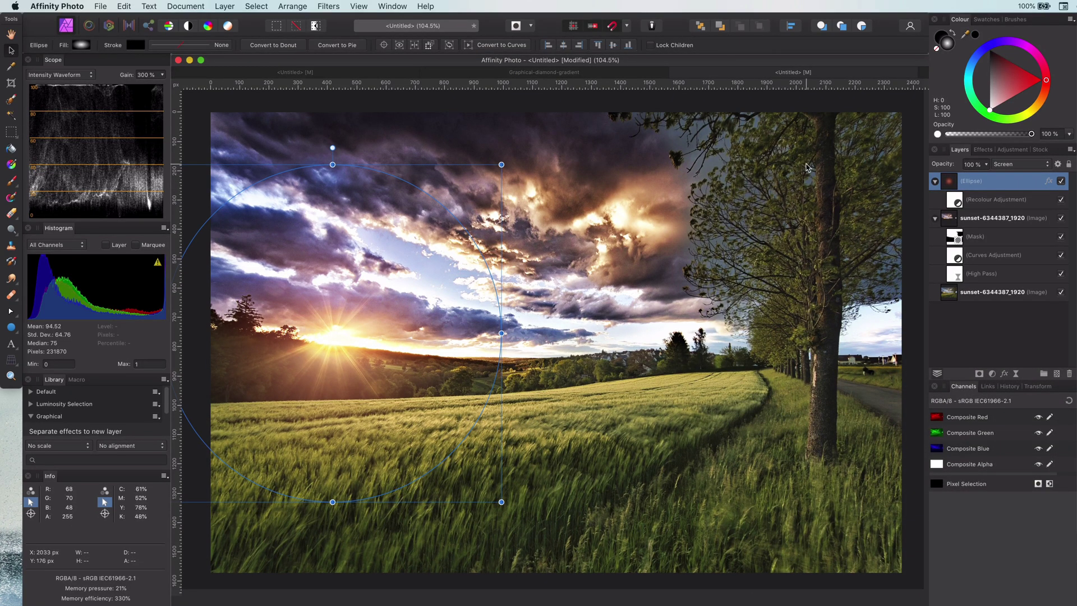
- Deselect the sun-glow ellipse and toggle its visibility to compare
click(906, 226)
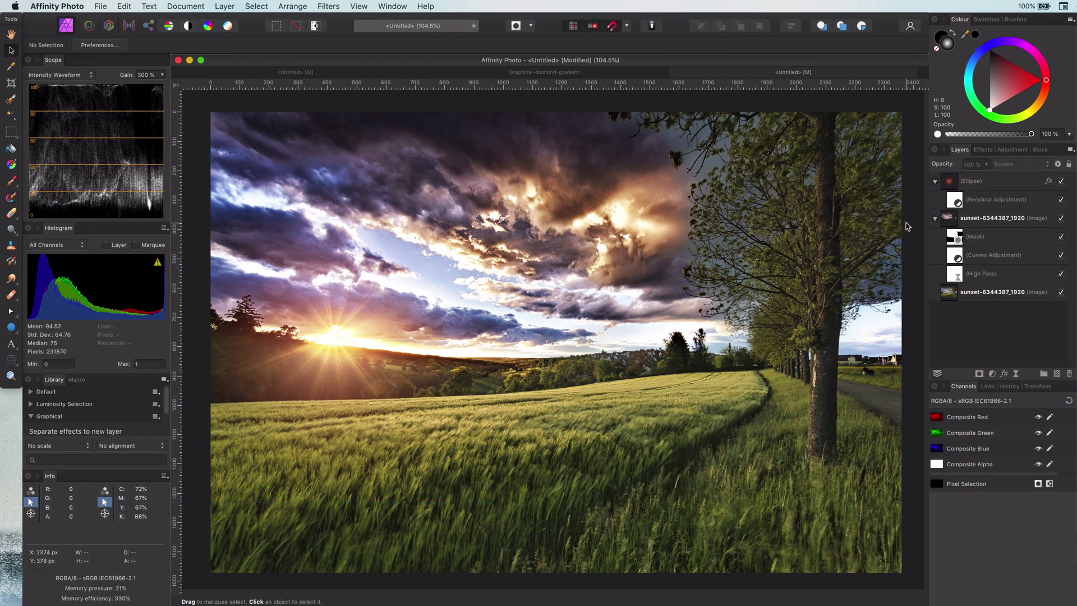
click(1061, 182)
click(1061, 181)
click(1061, 181)
click(1061, 181)
- Add a White Balance adjustment warmed to 14%
click(992, 374)
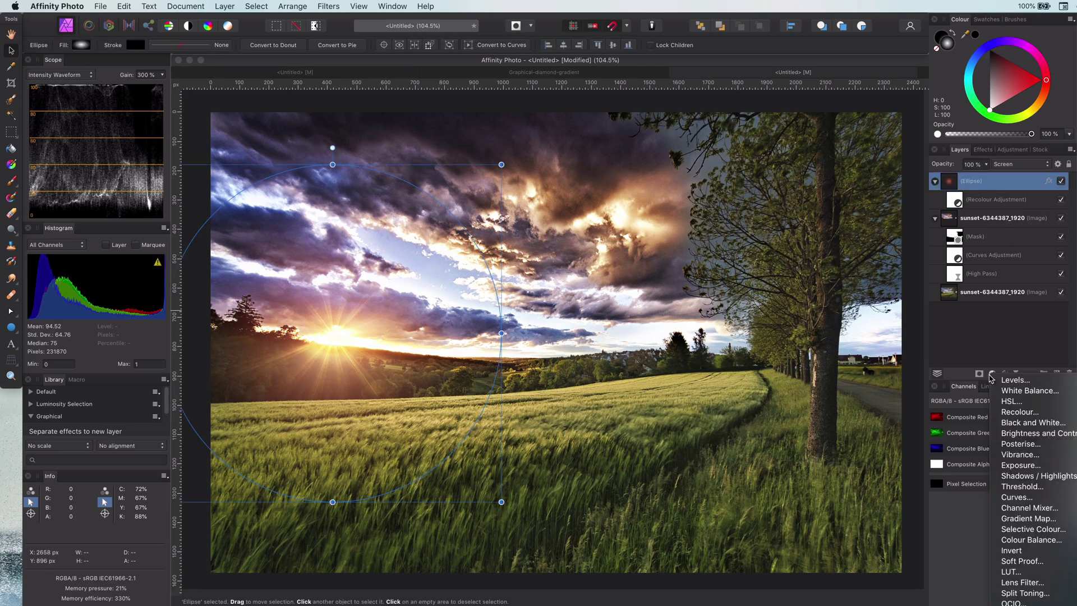
click(1010, 407)
drag(793, 503, 806, 503)
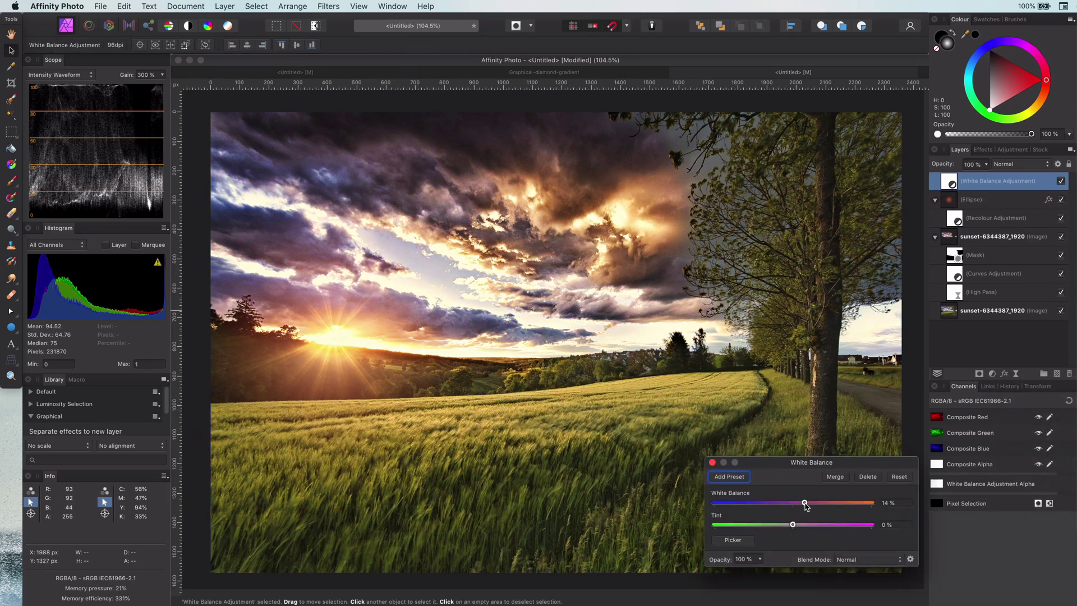
click(713, 463)
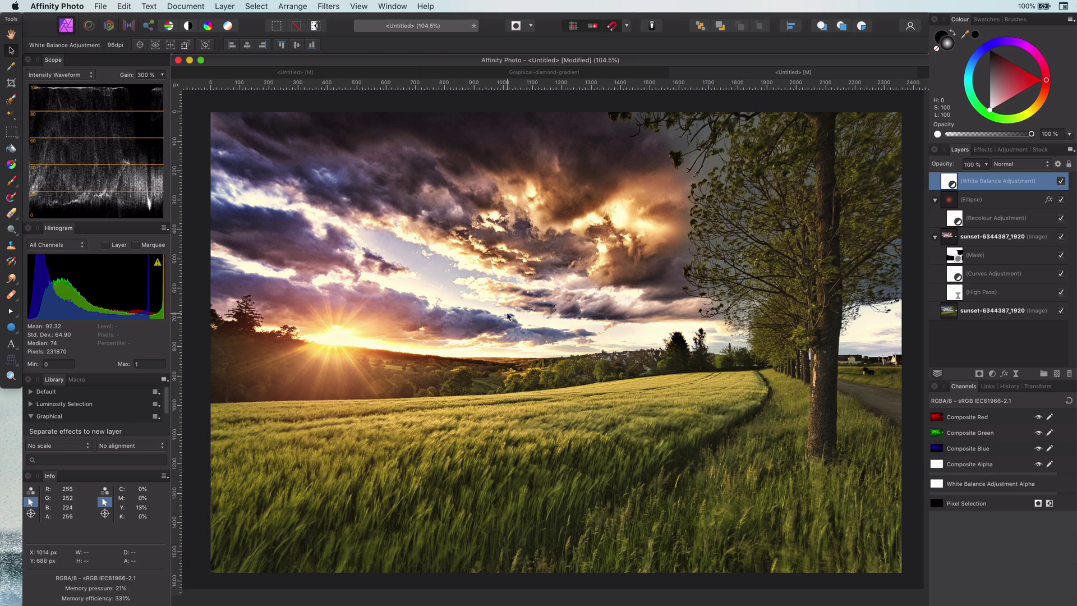
- Draw a gradient-filled rectangle across the image with the Rectangle tool
key(m)
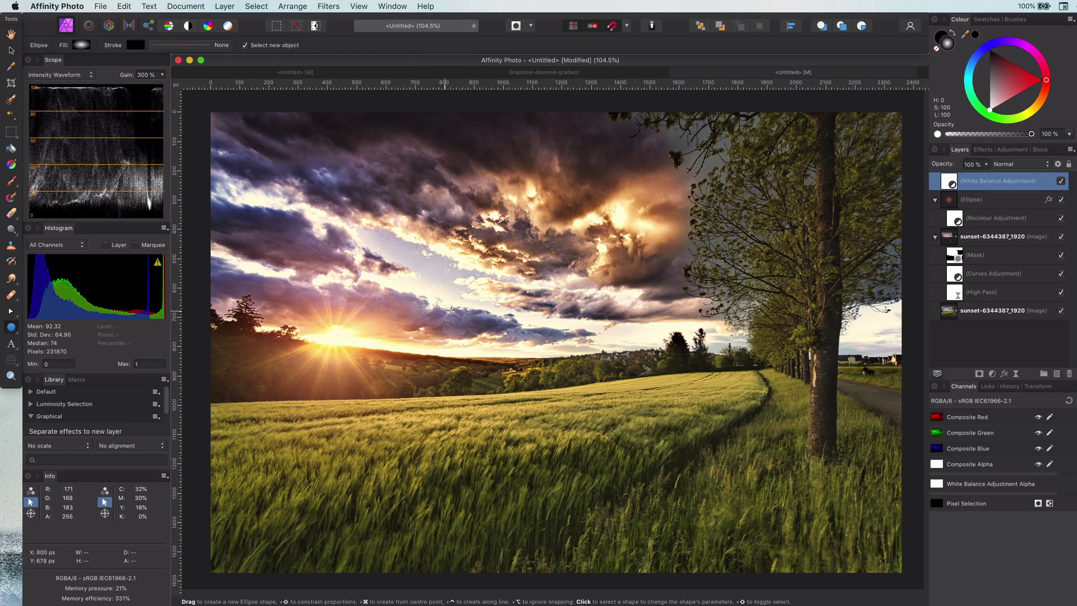
scroll(454, 310, down, 3)
scroll(453, 310, down, 2)
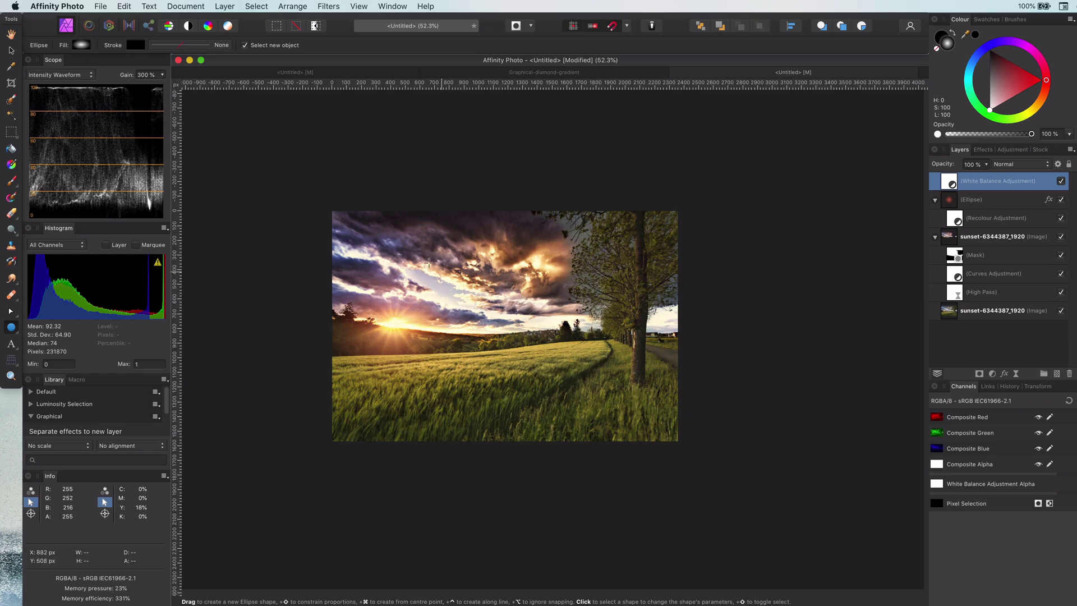
key(m)
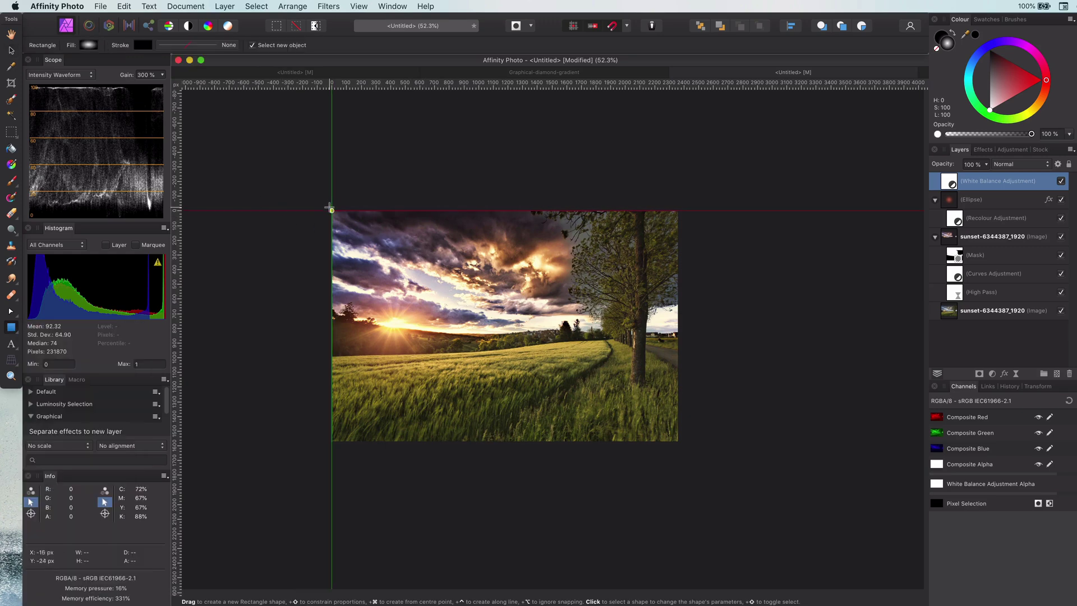
drag(331, 210, 678, 441)
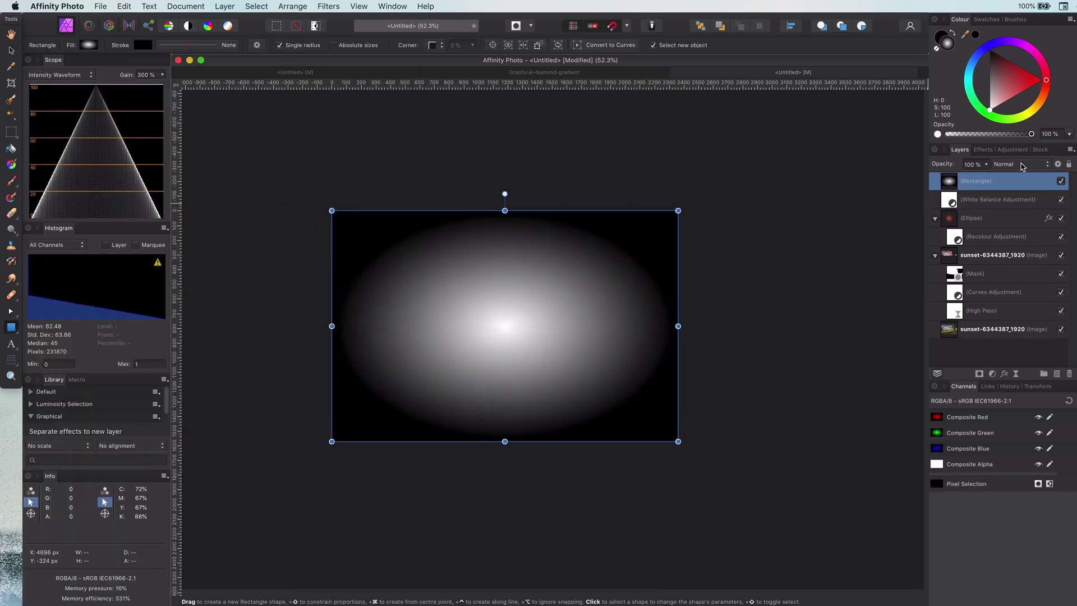
- Set the rectangle to Multiply and pull both blend ranges' bright ends down to zero
click(1022, 166)
click(1013, 185)
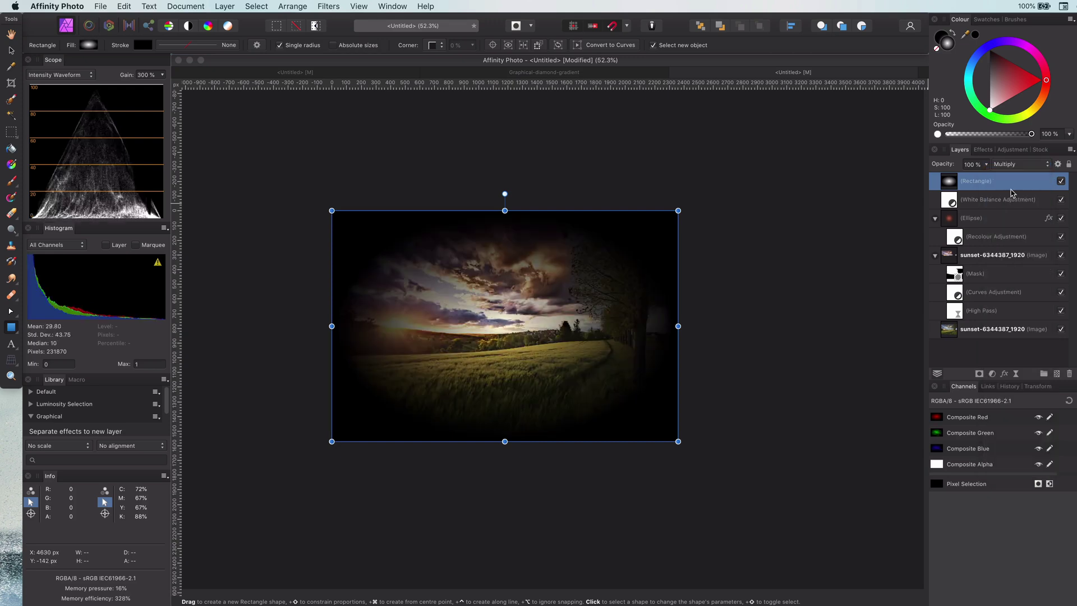
click(1059, 164)
drag(1066, 415, 1065, 552)
drag(917, 414, 917, 553)
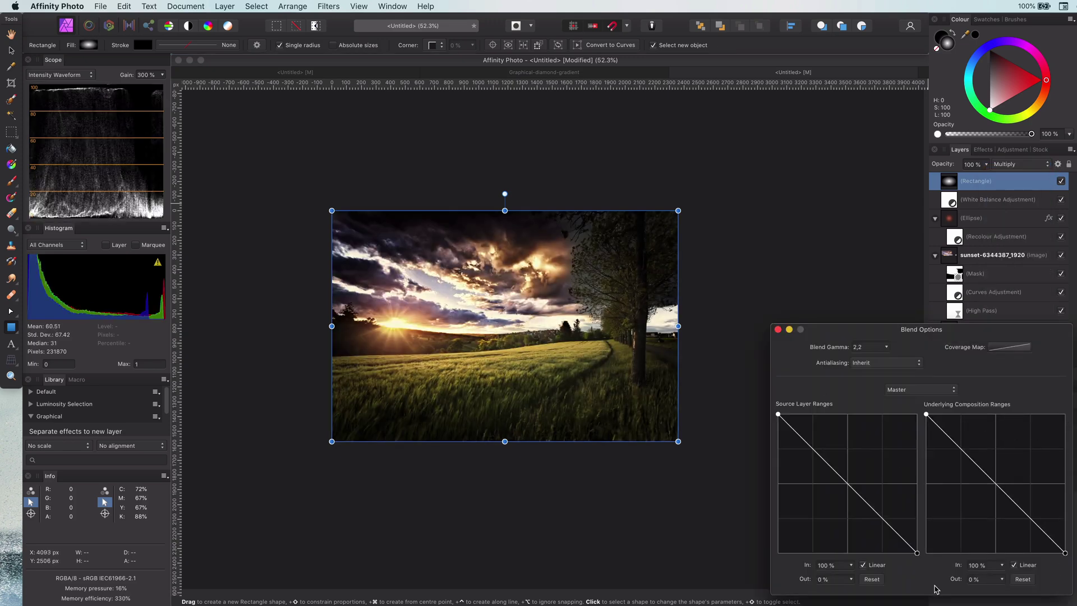
click(778, 329)
- Stretch the rectangle beyond the image to widen the vignette, then deselect and fit the view
drag(331, 211, 200, 137)
drag(734, 289, 745, 288)
key(v)
click(786, 323)
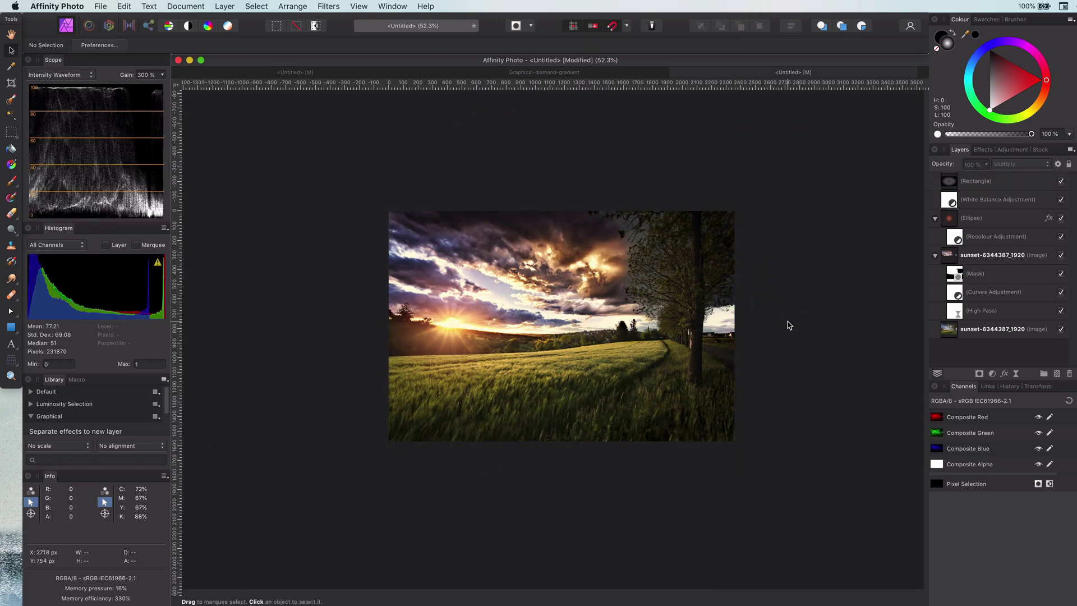
key(super+0)
- Switch the Rectangle vignette layer from Multiply to Vivid Light, comparing both, then raise opacity to 100%
click(988, 181)
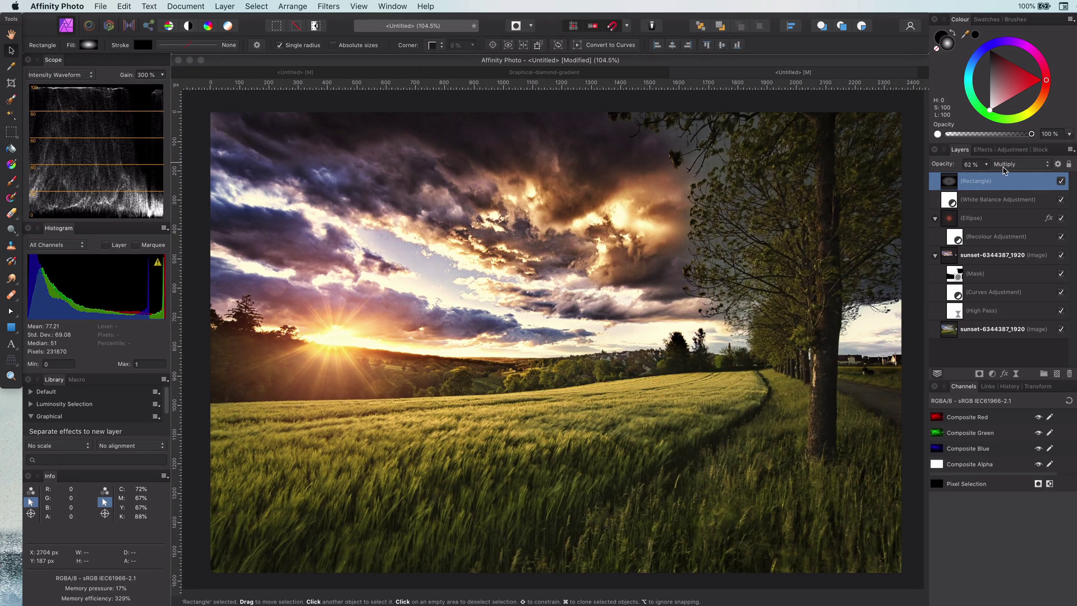
click(1020, 164)
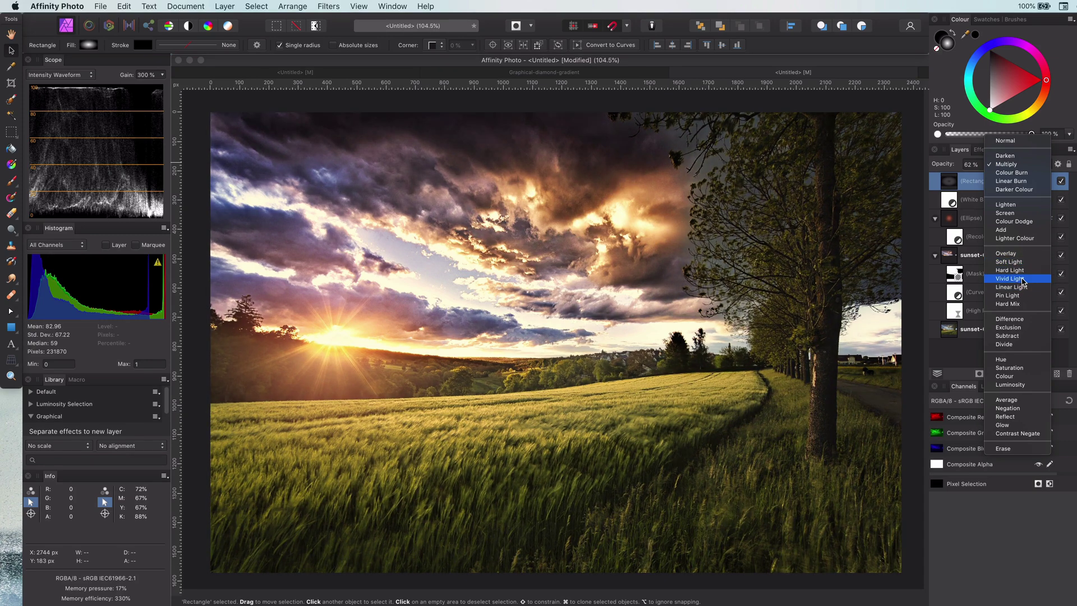
click(1010, 278)
key(super+z)
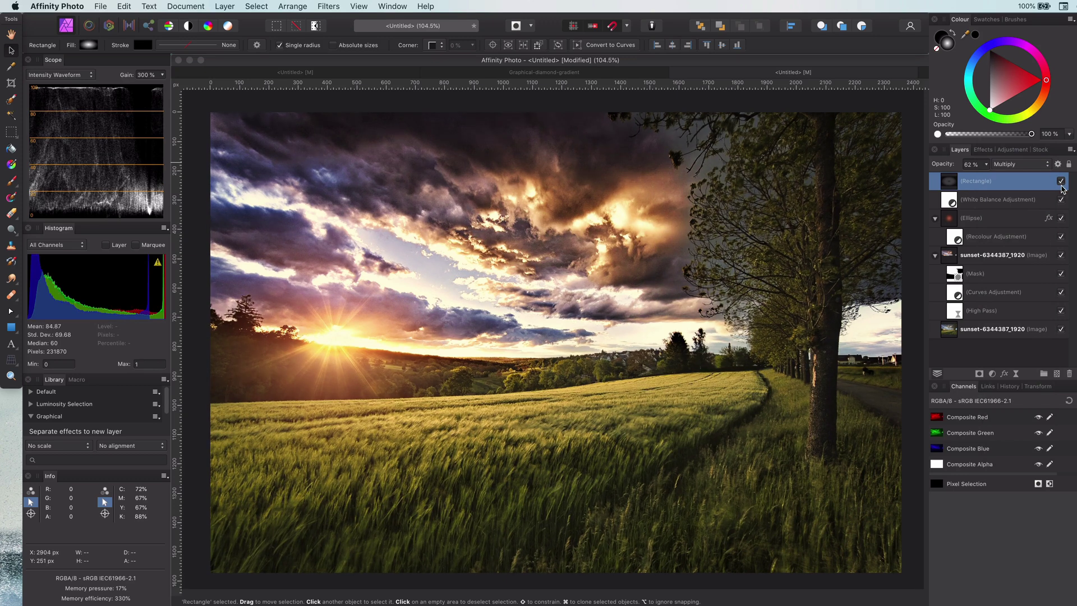
key(super+shift+z)
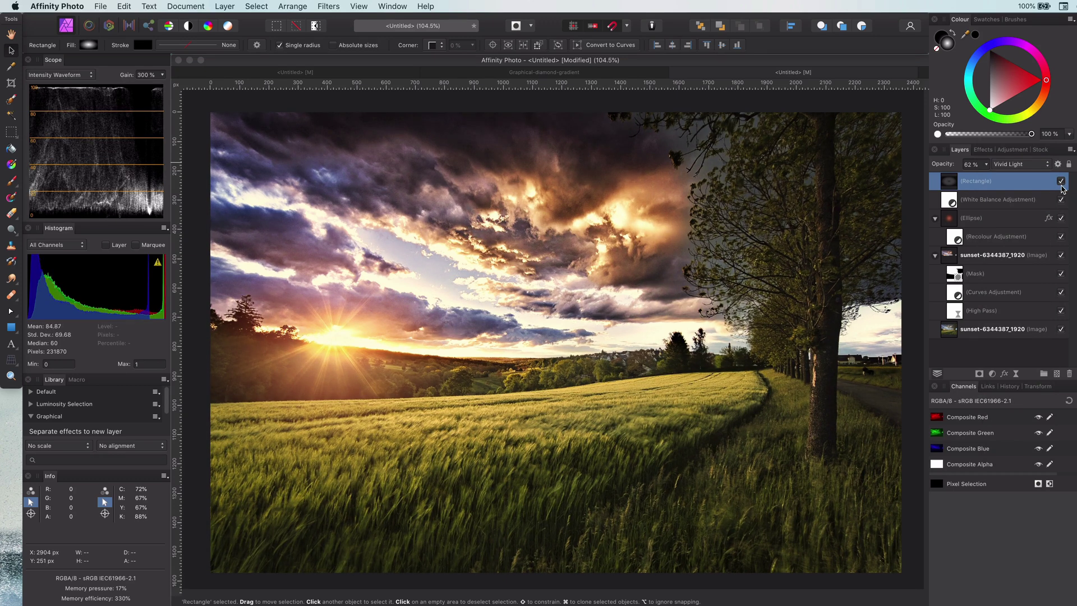
key(super+z)
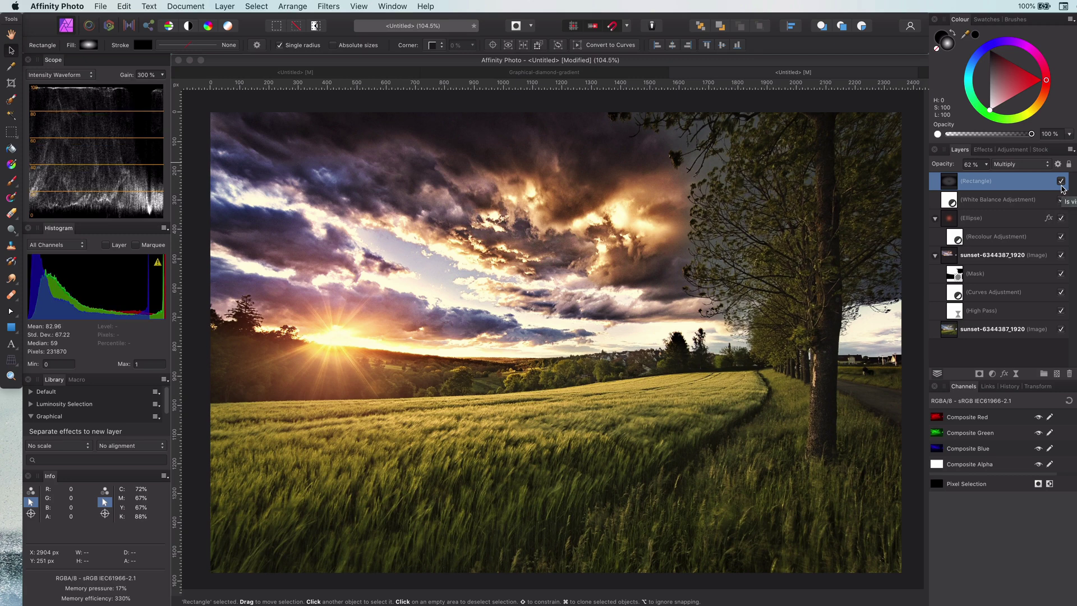
key(super+shift+z)
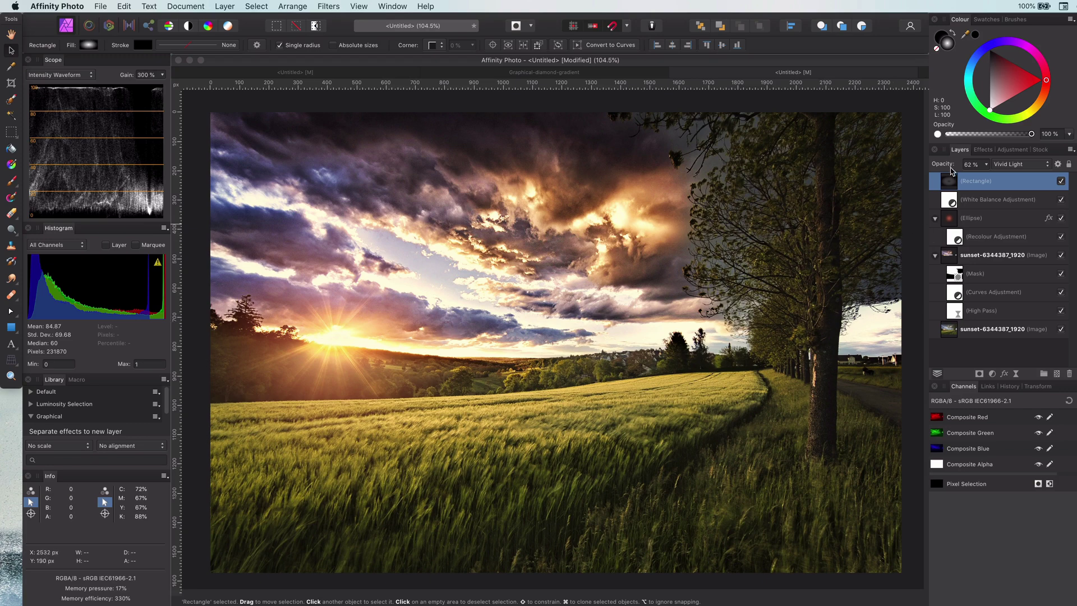
drag(957, 166, 1011, 167)
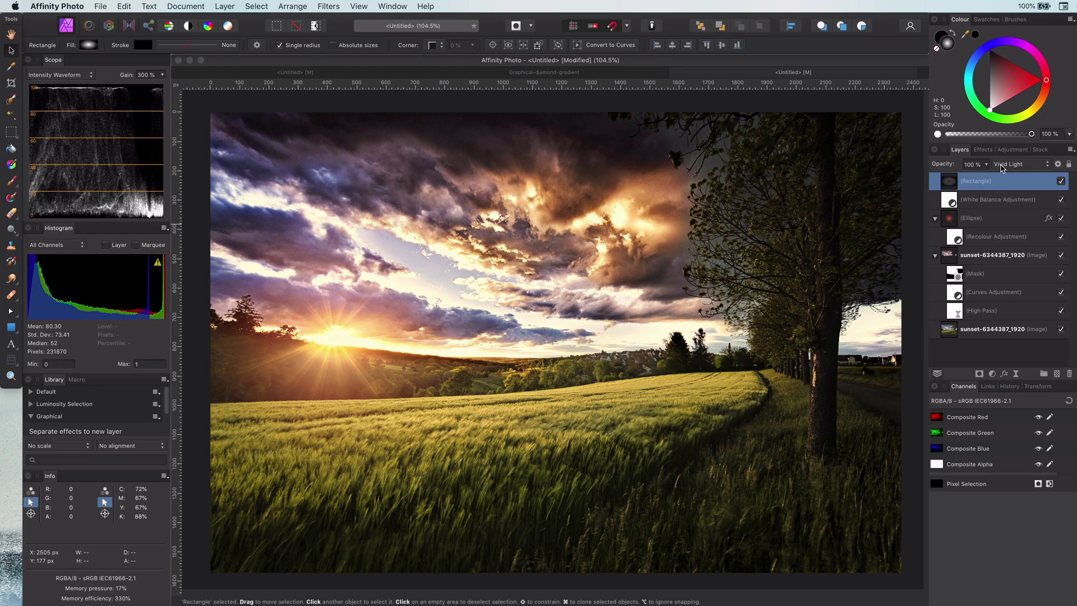
- Drop the Rectangle vignette's opacity to 59% and toggle its visibility to compare
drag(962, 170, 943, 170)
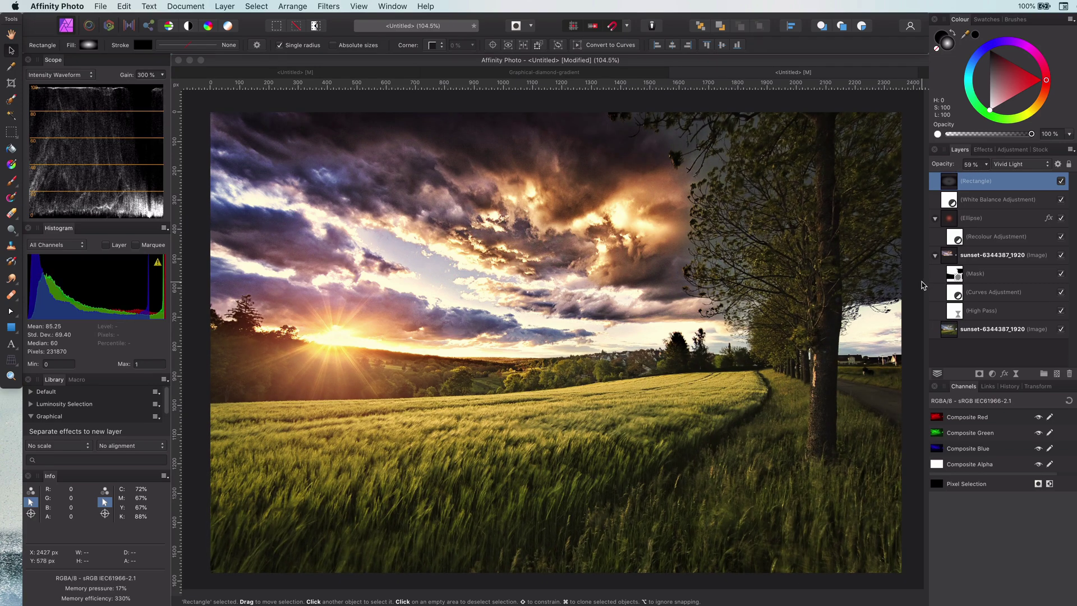
click(1061, 182)
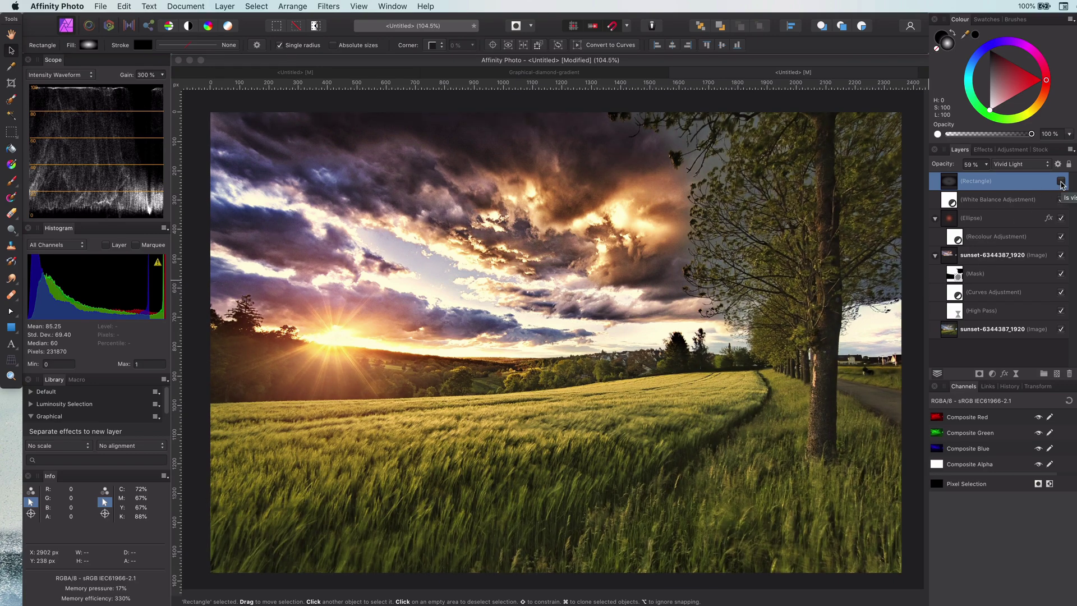
click(1061, 181)
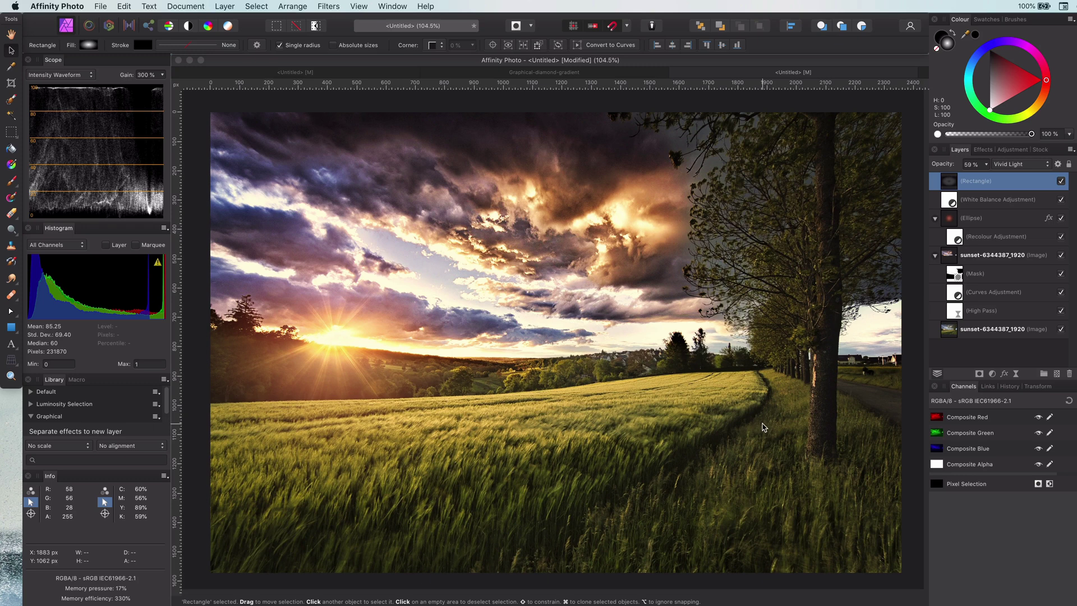